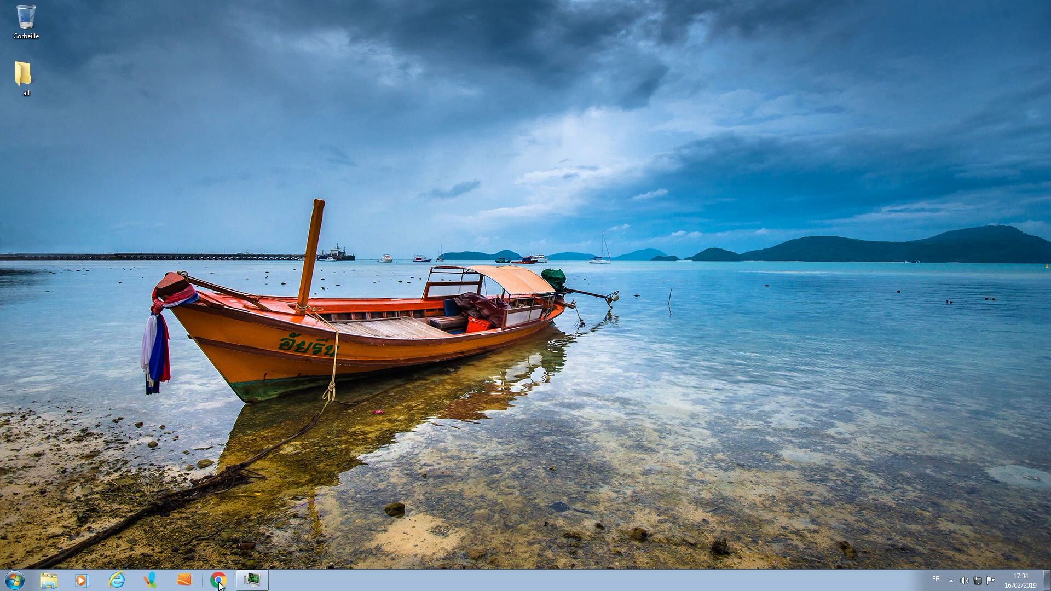
- In Chrome, search for putty and download the 32-bit putty-0.70-installer.msi from the PuTTY download page
left_click(219, 582)
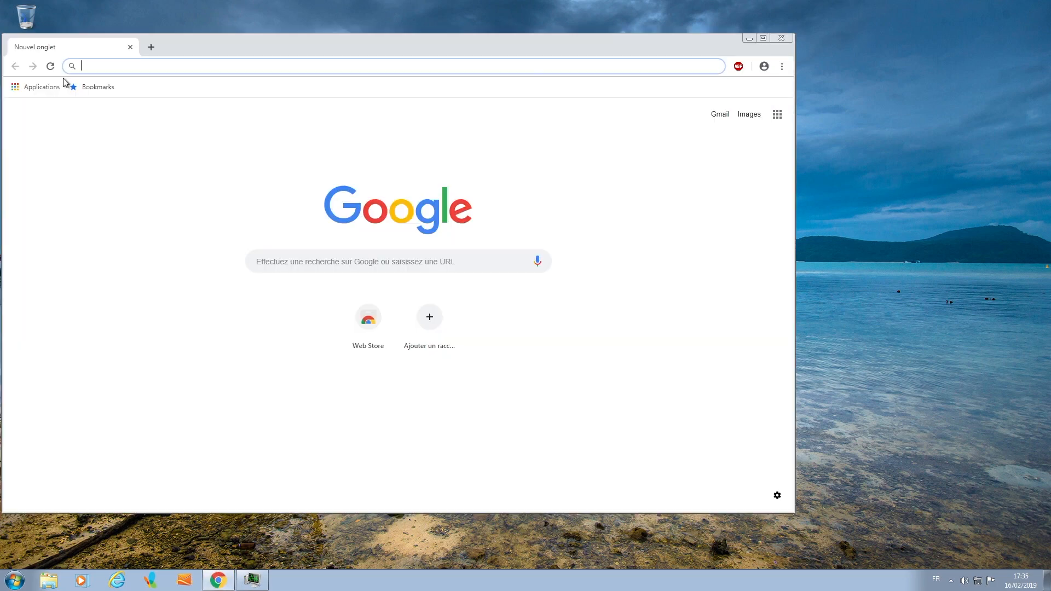
type("putty")
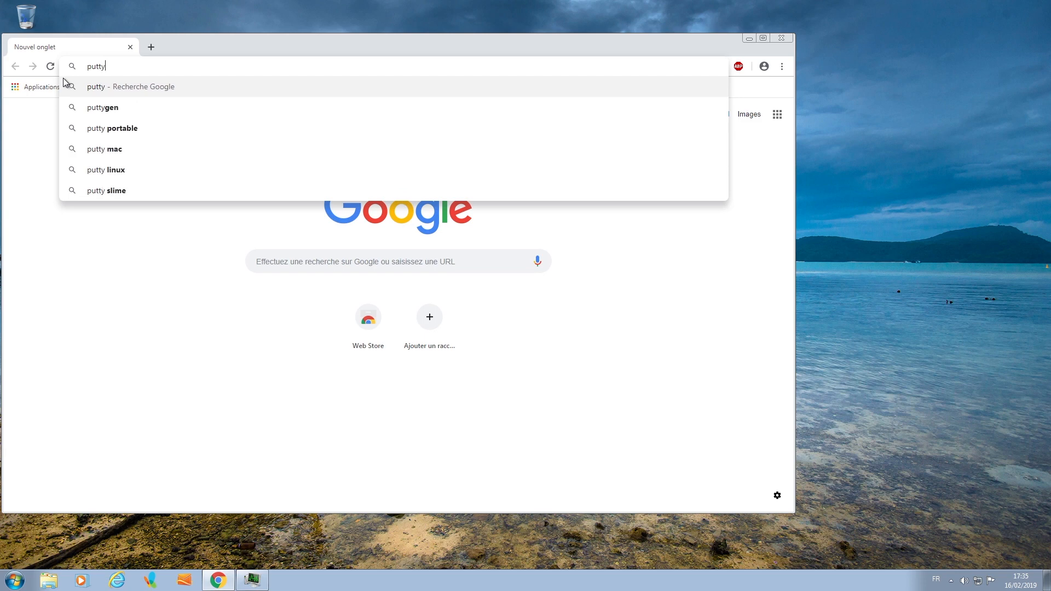
key("Return")
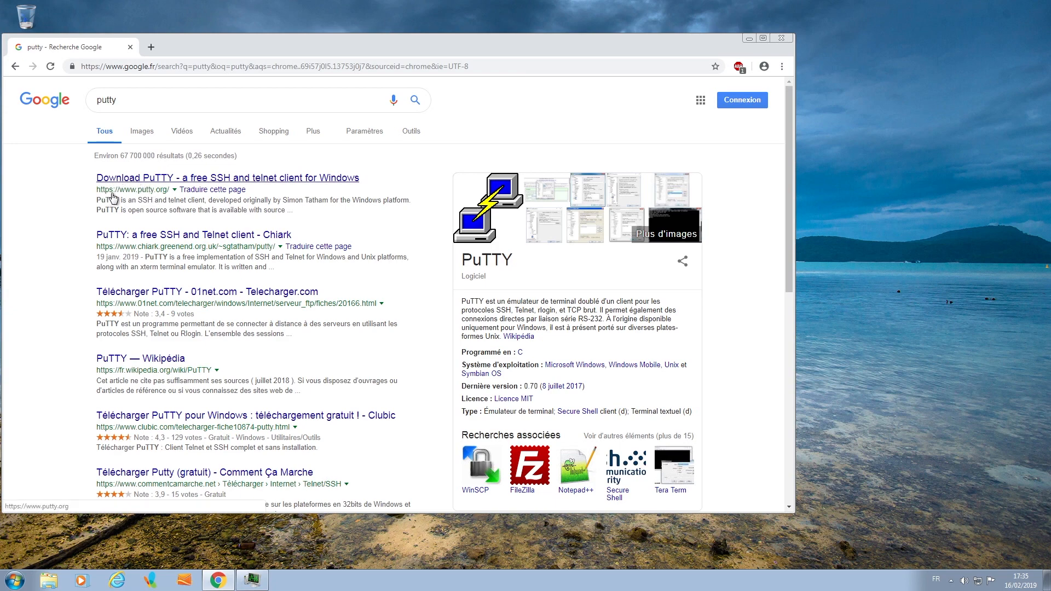
left_click(166, 178)
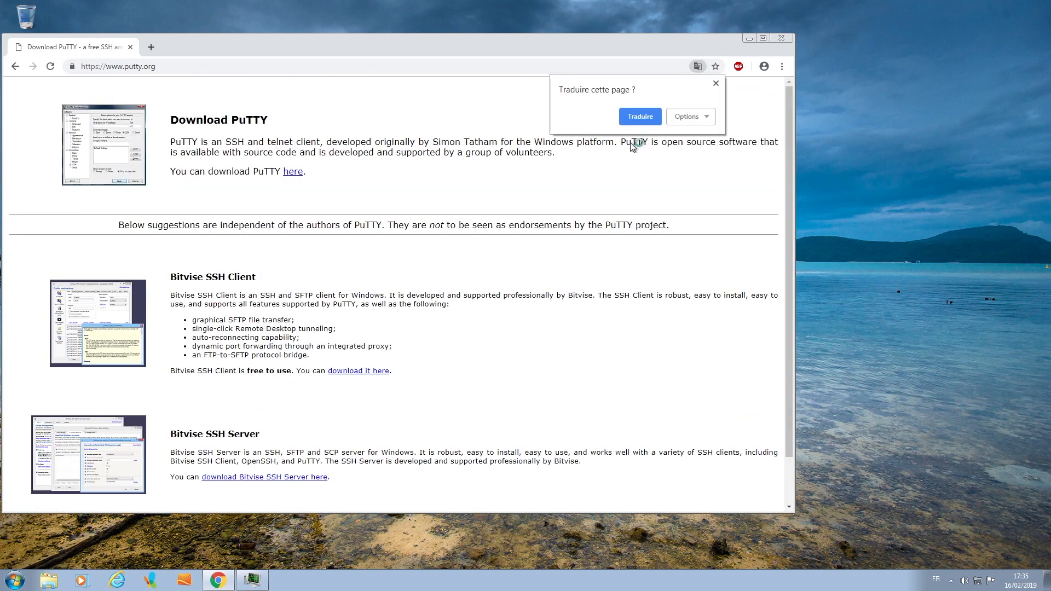
left_click(292, 172)
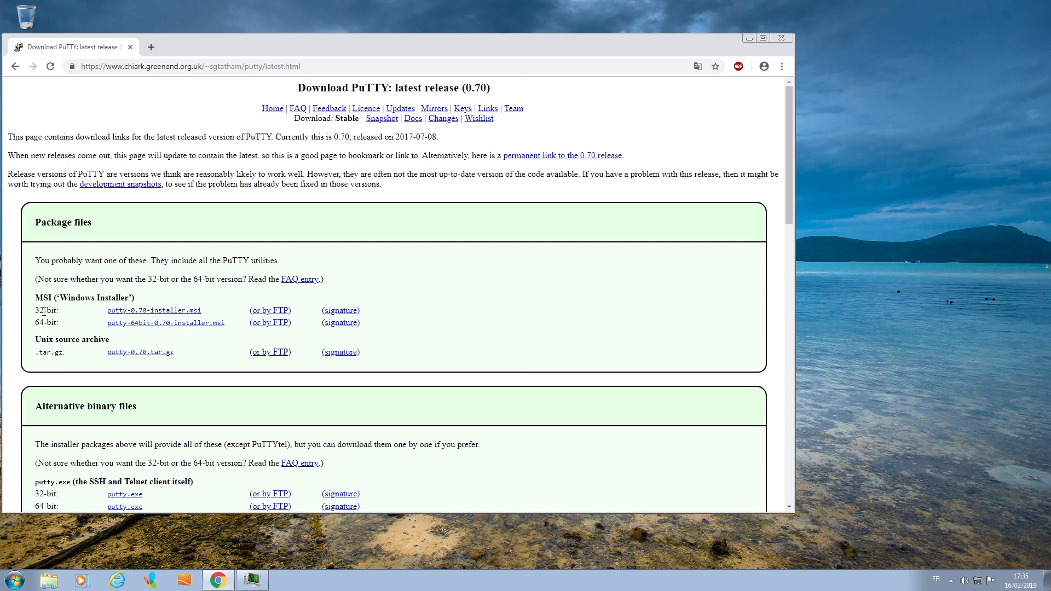
left_click(135, 312)
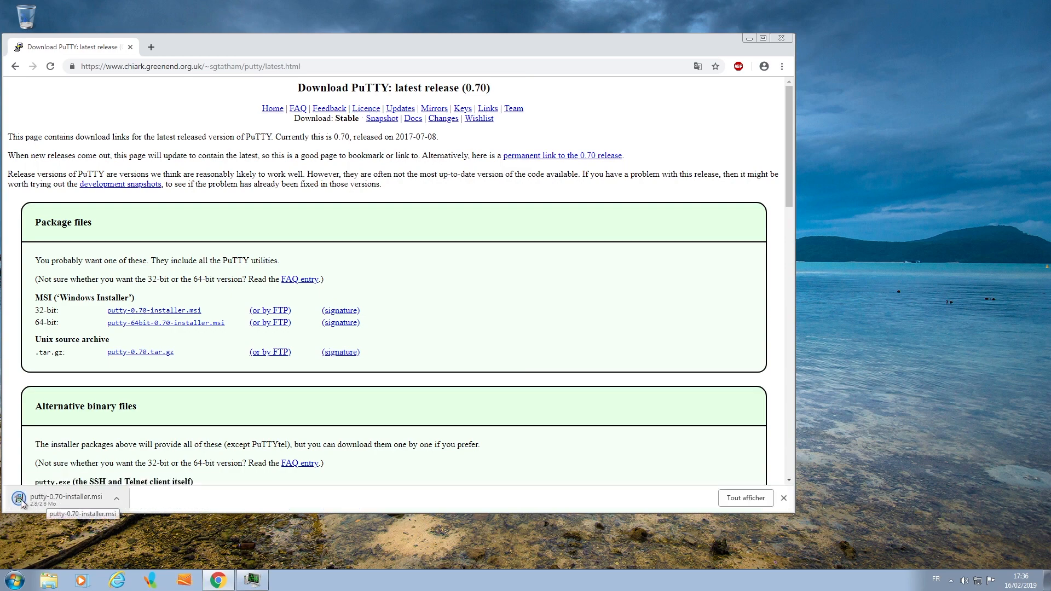
- Install PuTTY 0.70 with the default folder and features, without viewing the README, and close the browser
left_click(21, 499)
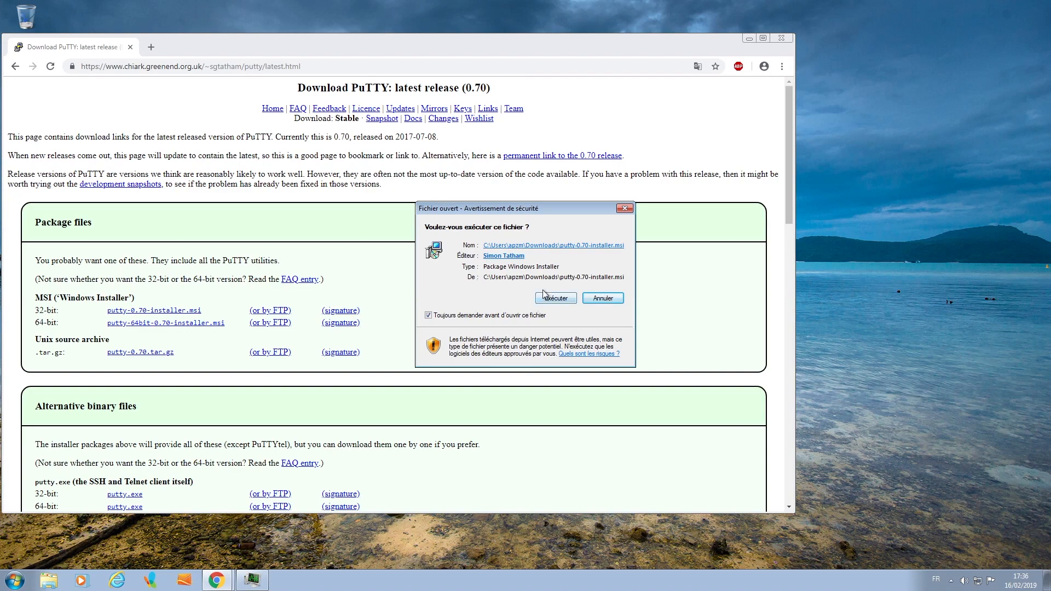
left_click(548, 299)
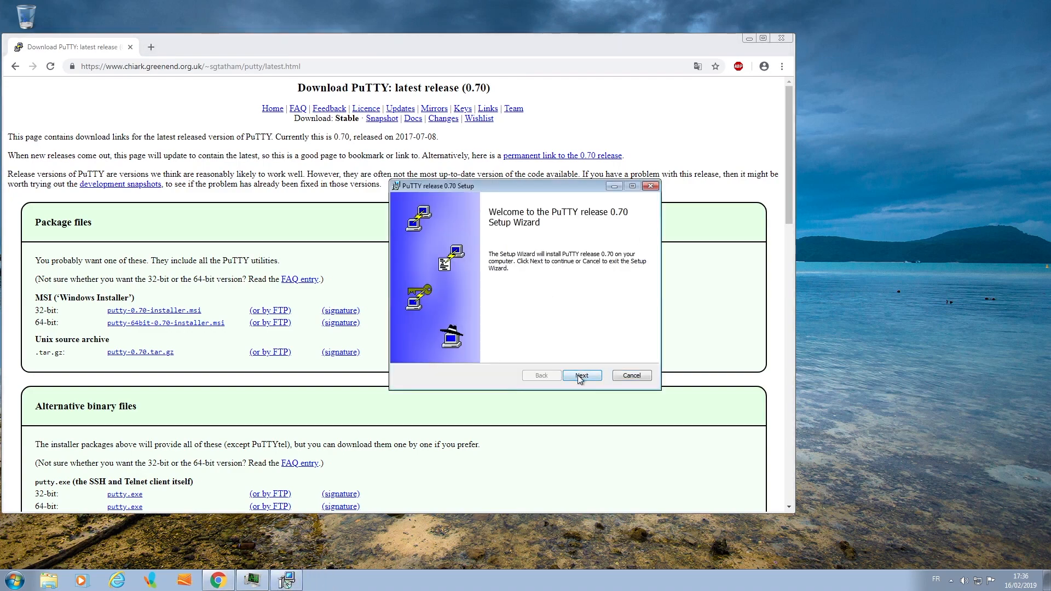
left_click(580, 378)
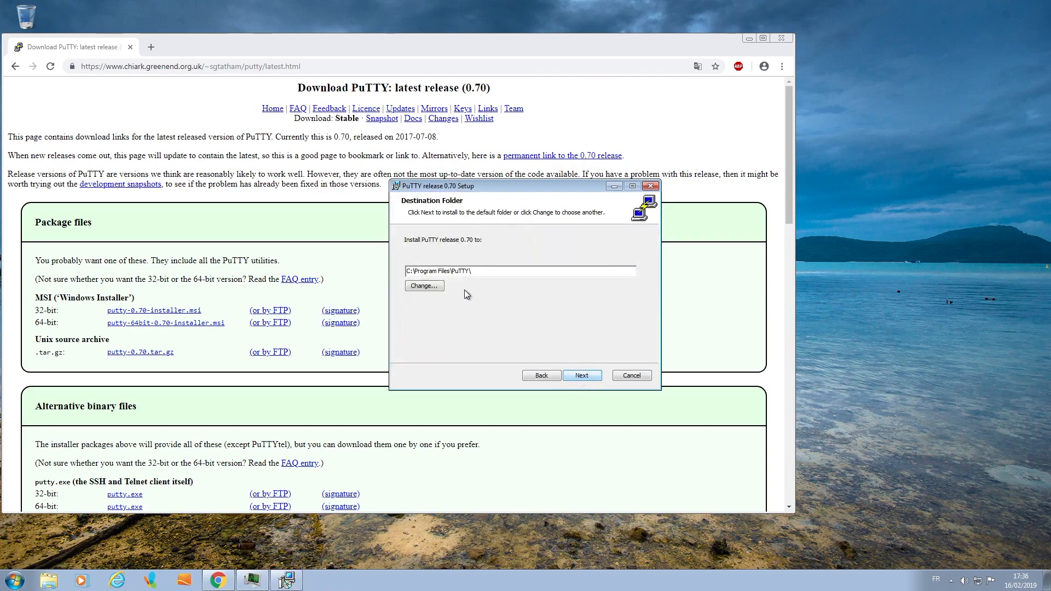
left_click(581, 376)
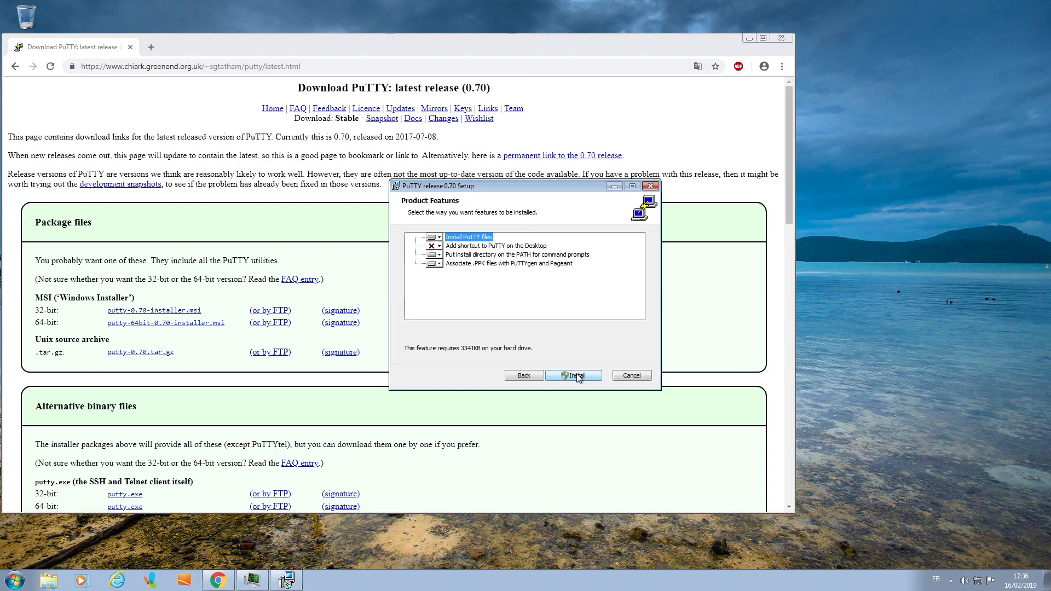
left_click(577, 376)
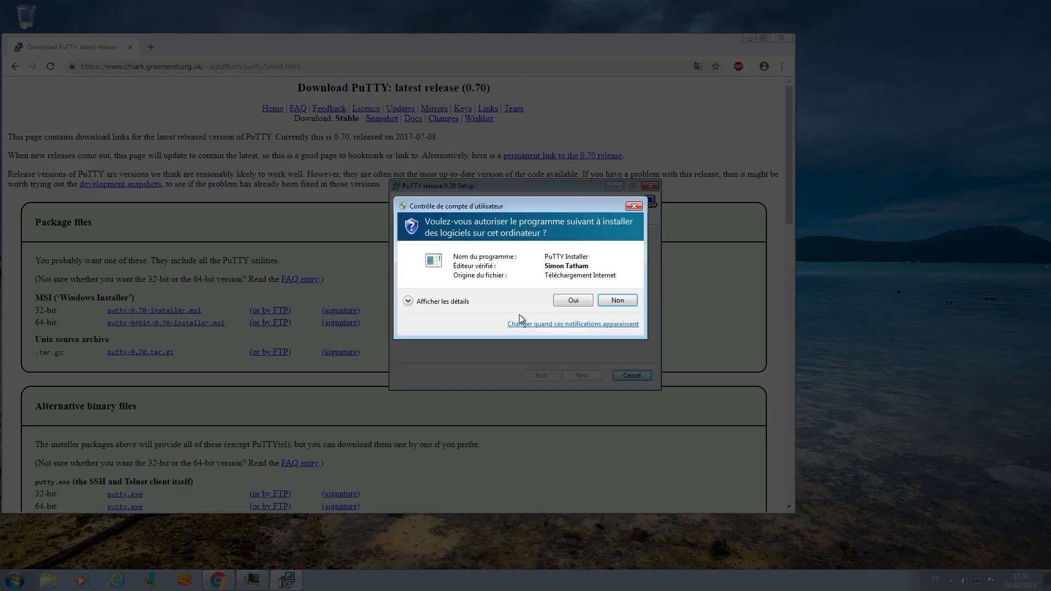
left_click(573, 300)
left_click(494, 349)
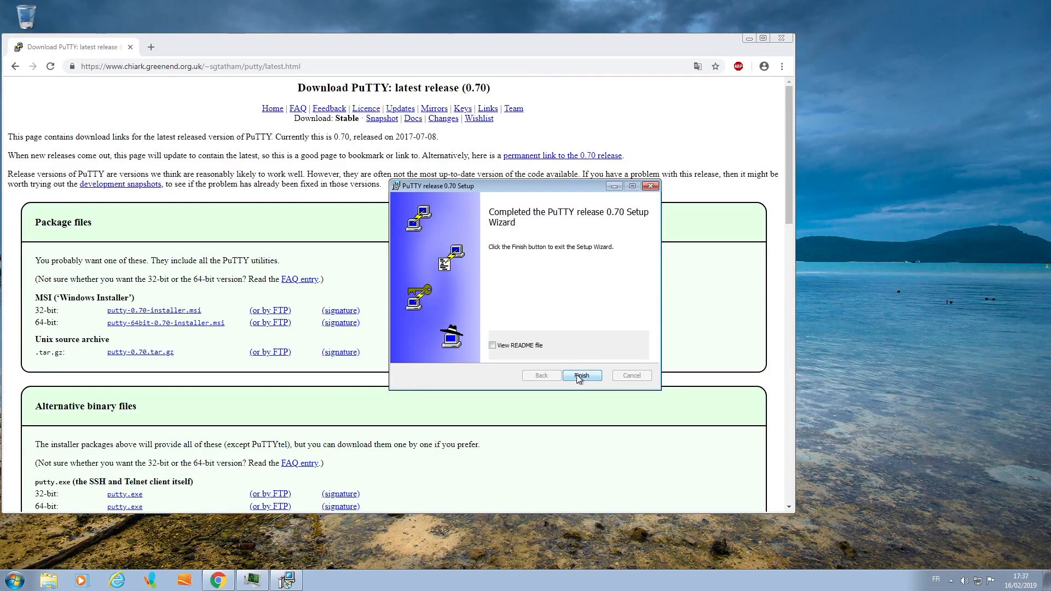
left_click(577, 375)
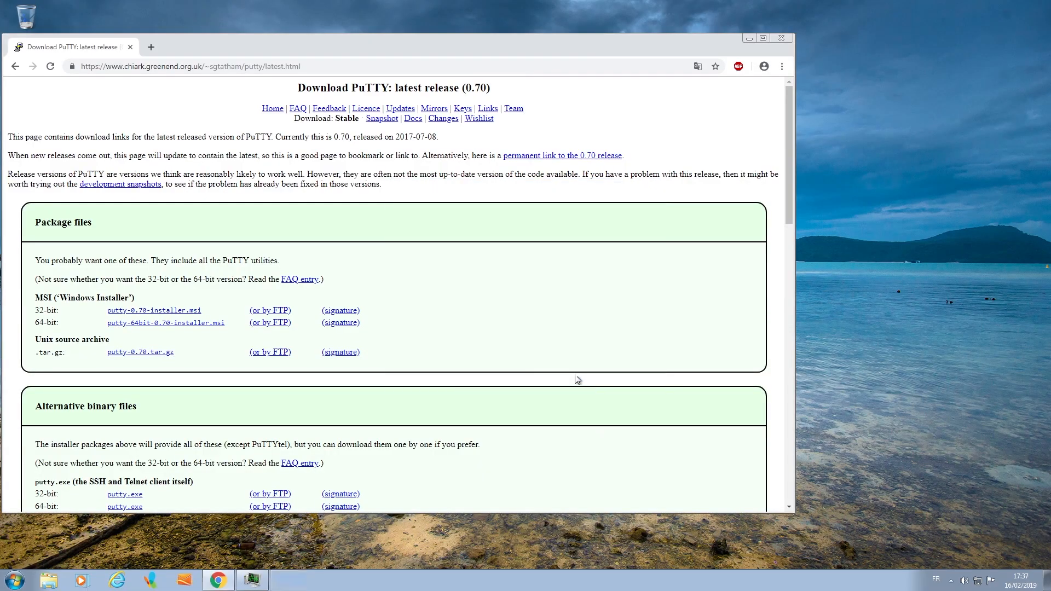
left_click(783, 38)
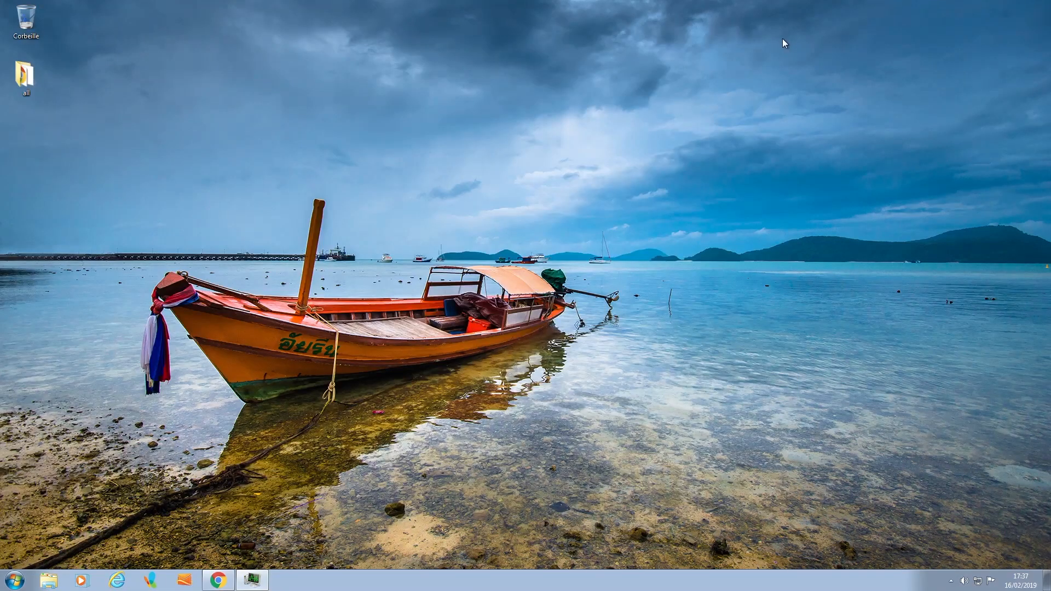
- Launch PuTTY and open an SSH connection to 192.168.1.74, accepting the server's host key into the cache
left_click(15, 581)
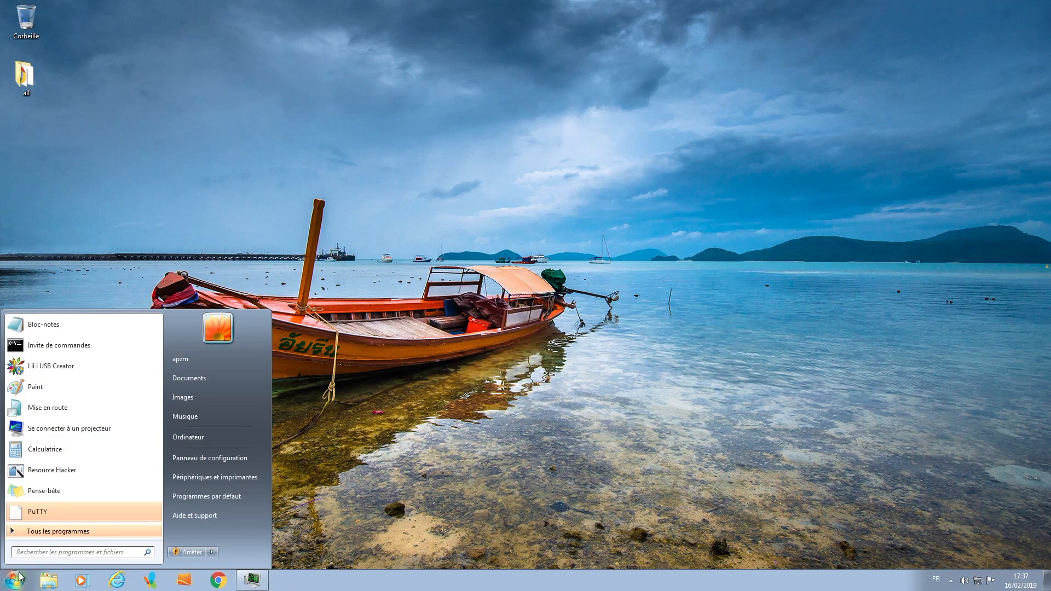
left_click(38, 511)
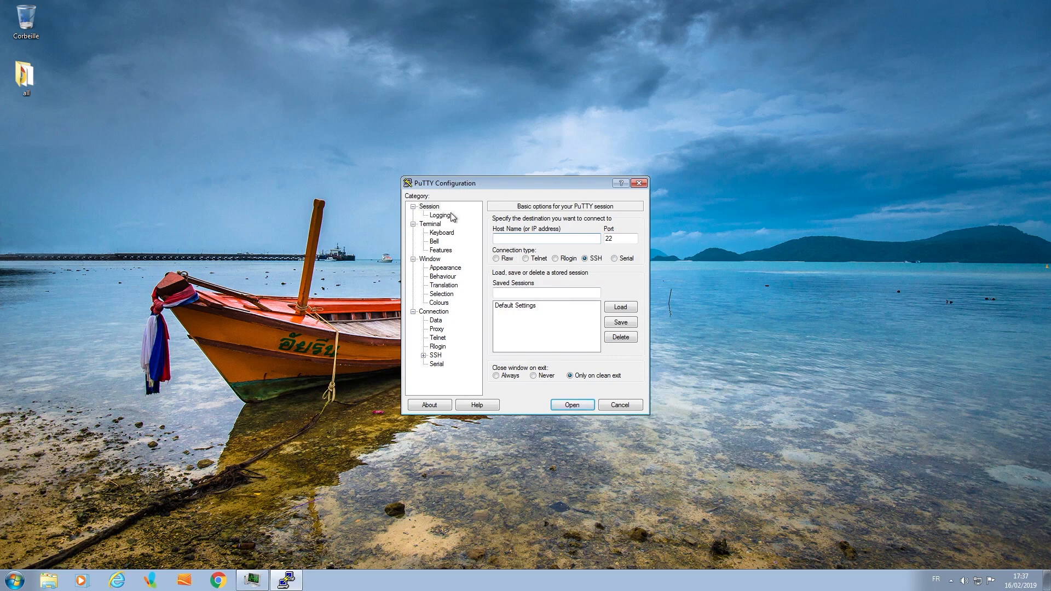
left_click(515, 238)
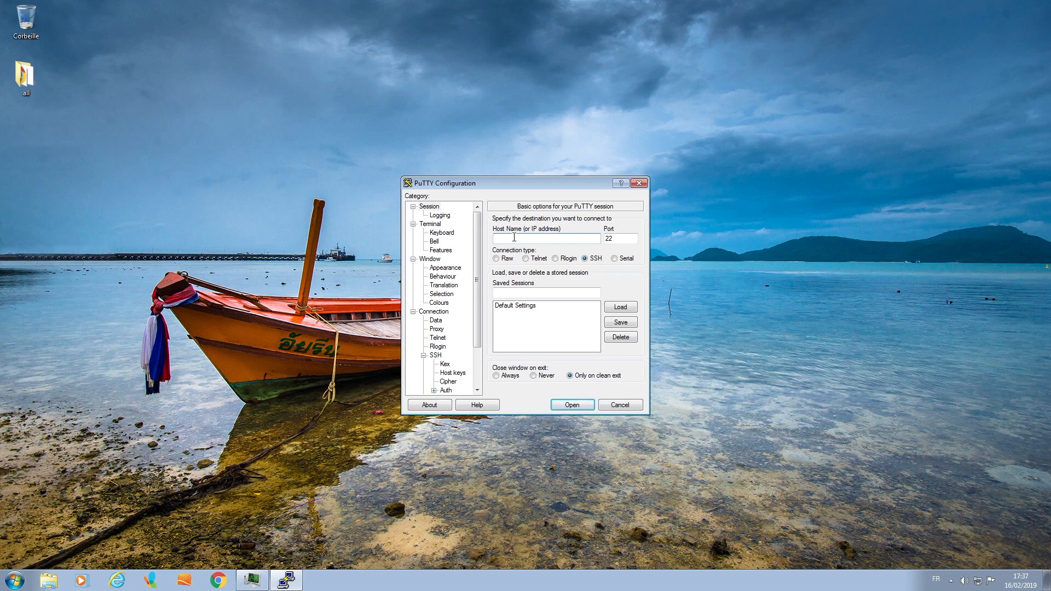
type("192")
type(".")
type("168.")
type("1")
type(";74")
left_click(567, 405)
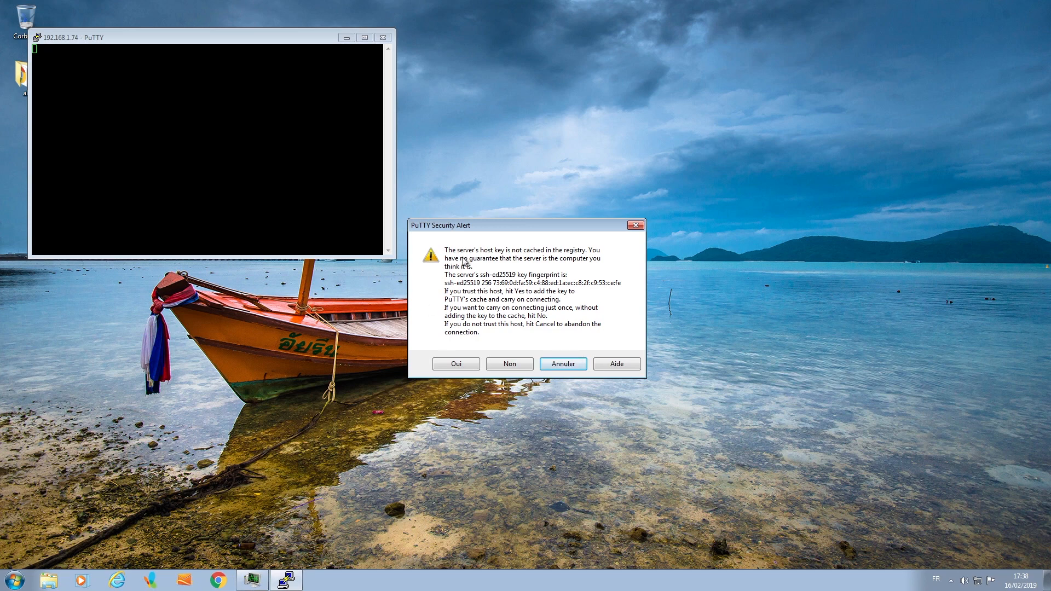
left_click(456, 364)
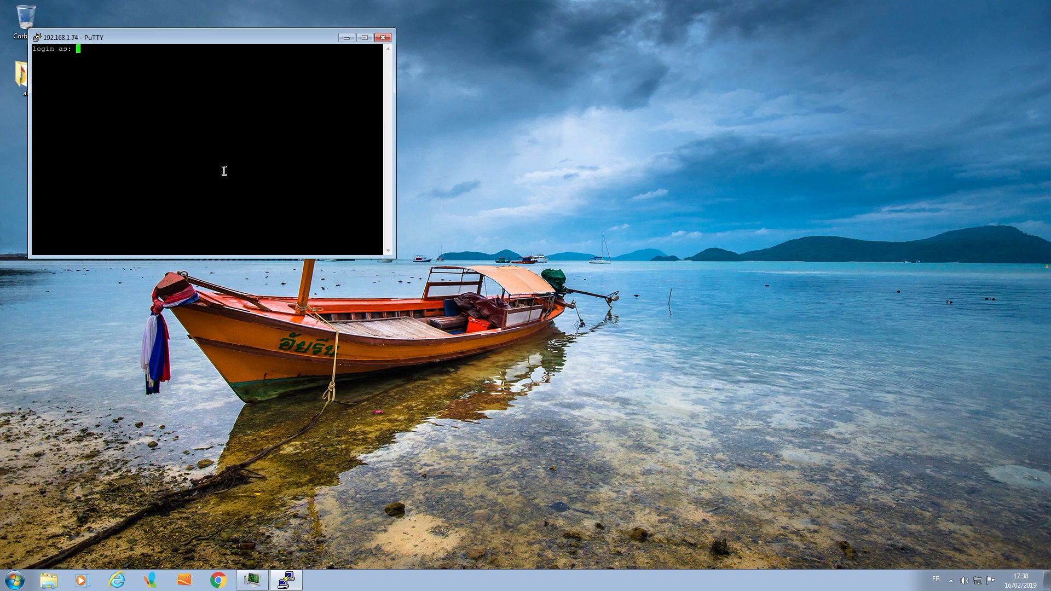
- Log in to the SSH session as pi with the account password
type("pi")
key("Return")
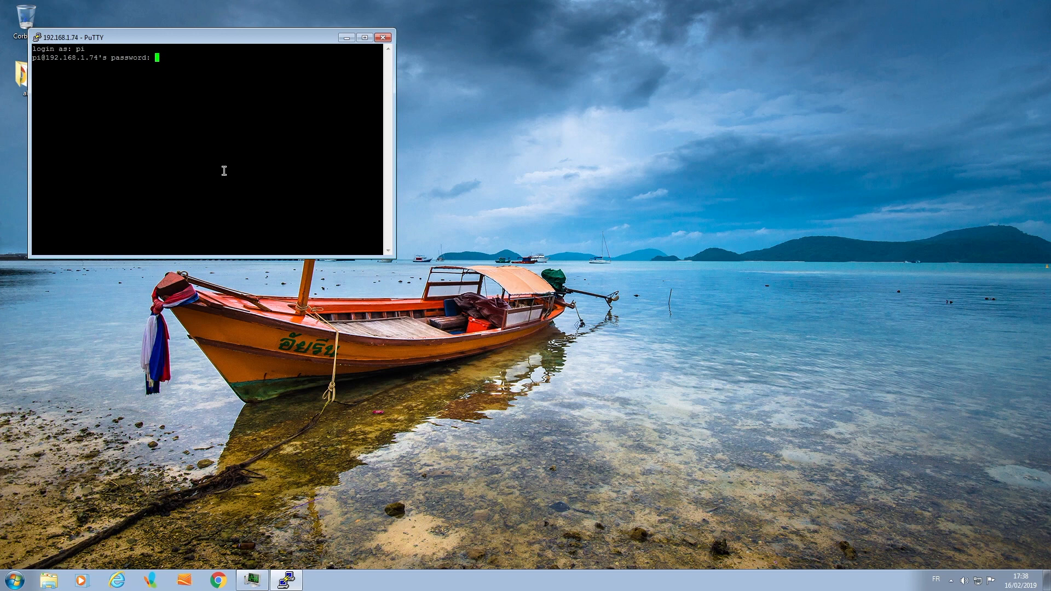
key("Return")
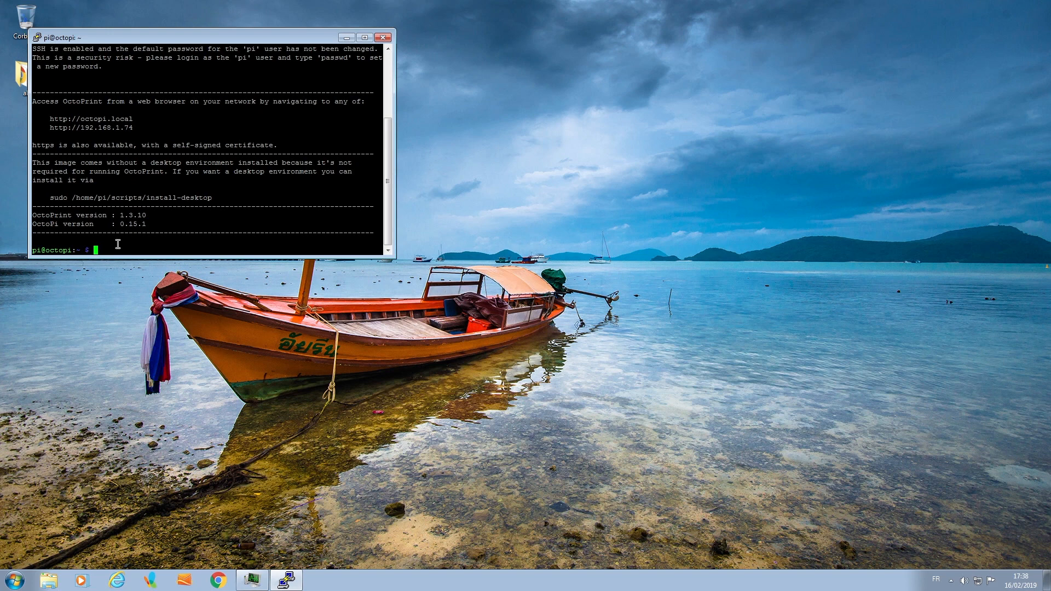
- Run raspi-config as root with sudo, entering the account password
type("raspi-config")
key("Return")
type("sud")
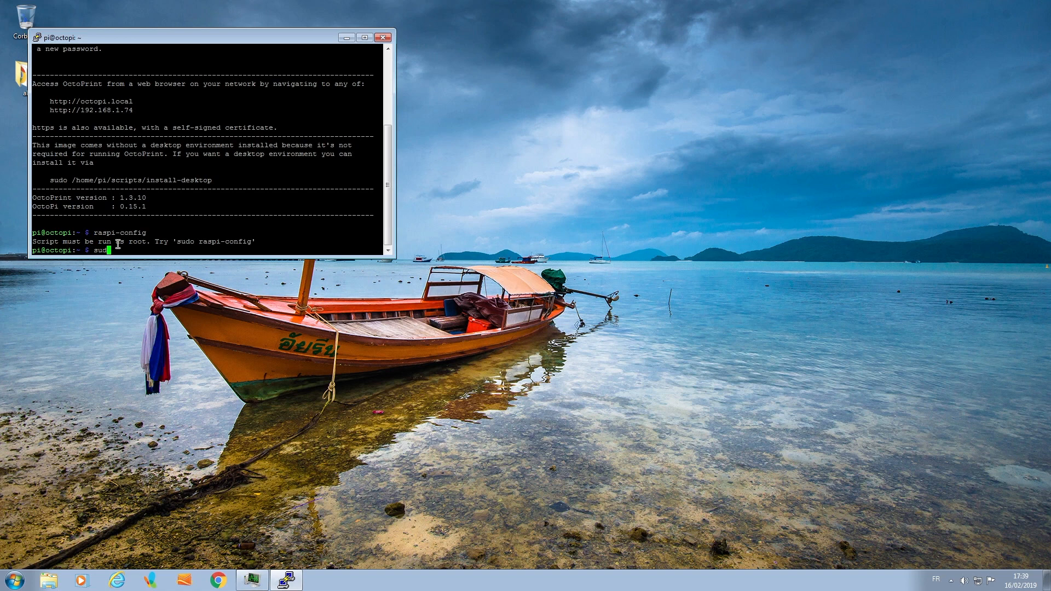
type("o raspi-config")
key("Return")
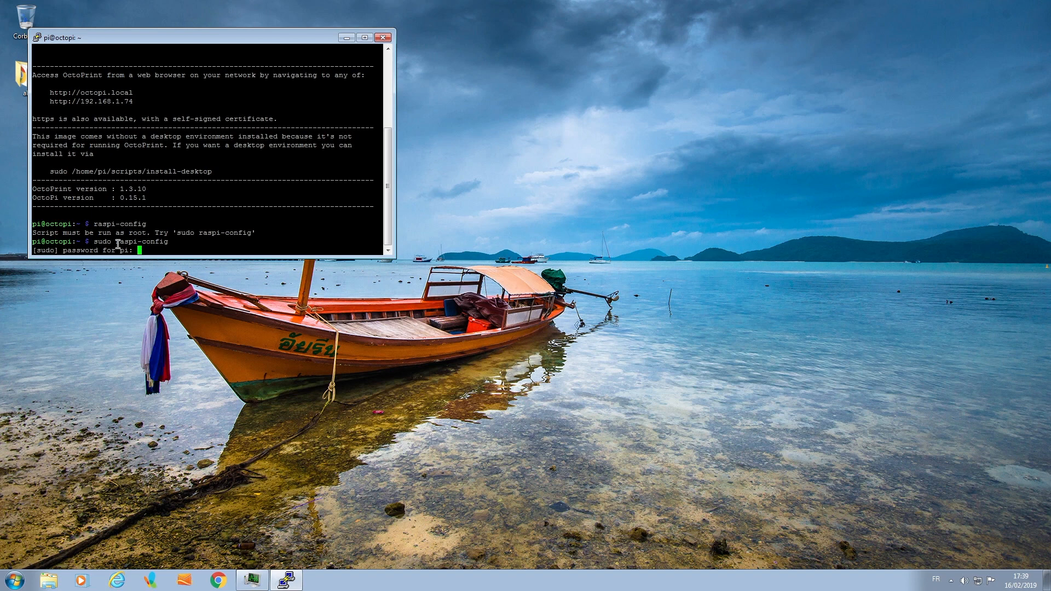
key("Return")
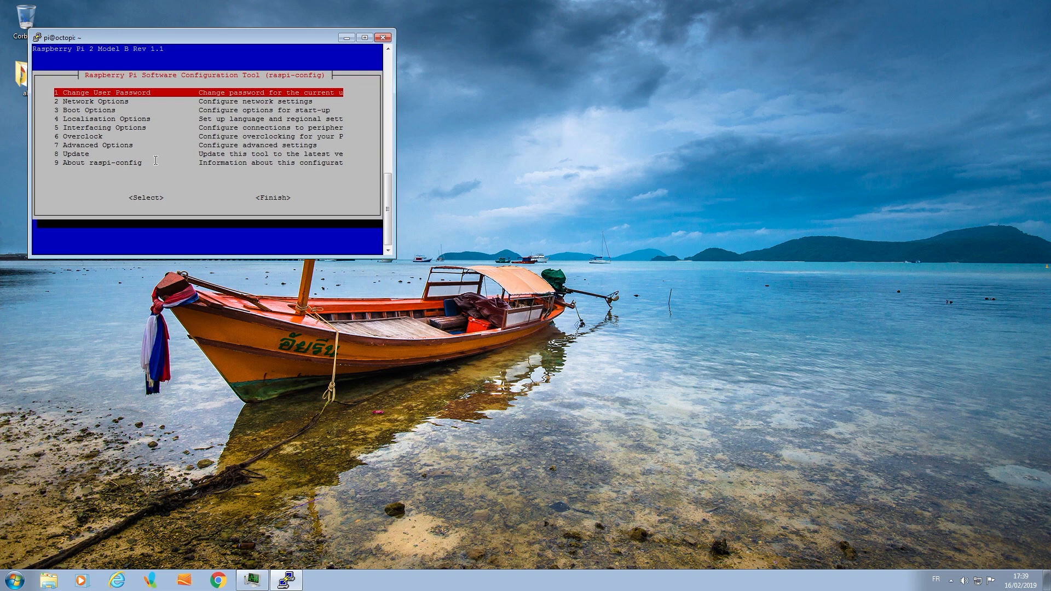
- Enable Remote GPIO in the Interfacing Options so the GPIO server is accessible over the network
key("Down")
key("Down")
key("Down")
key("Down")
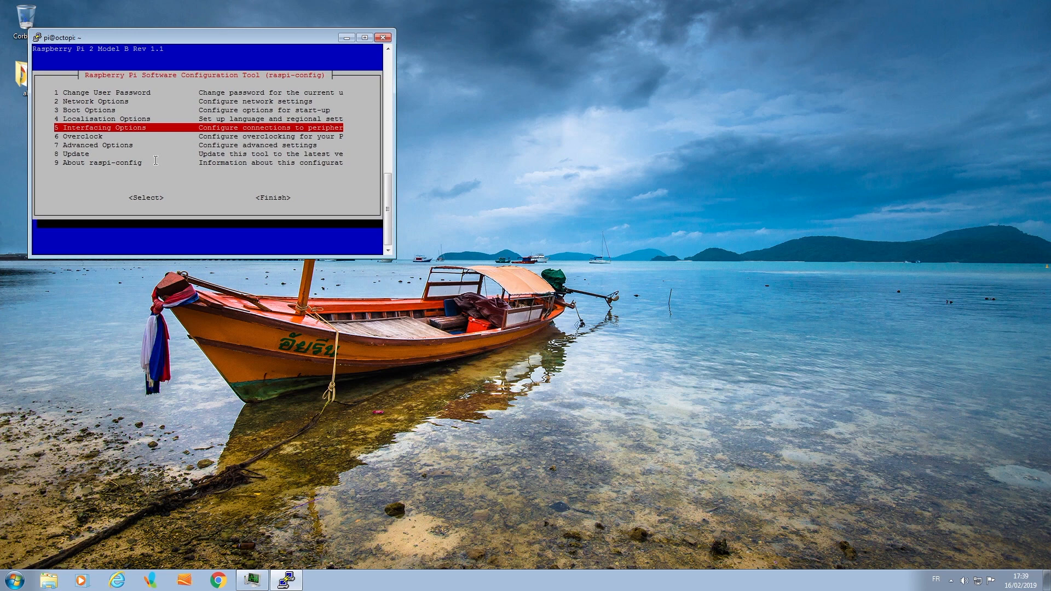
key("Return")
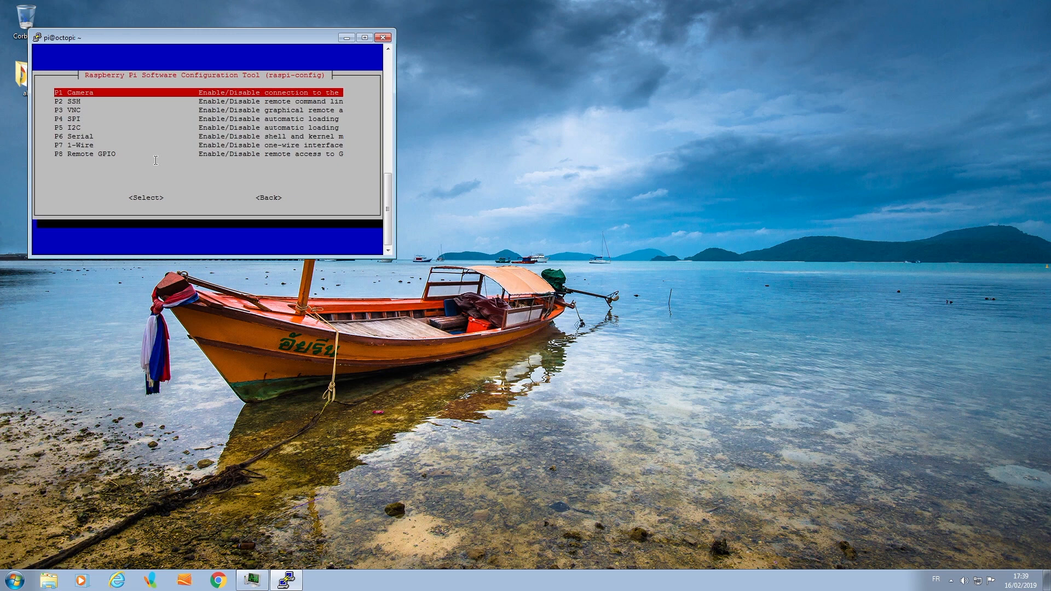
key("Down")
key("Down")
key("Down")
key("Down")
key("Down")
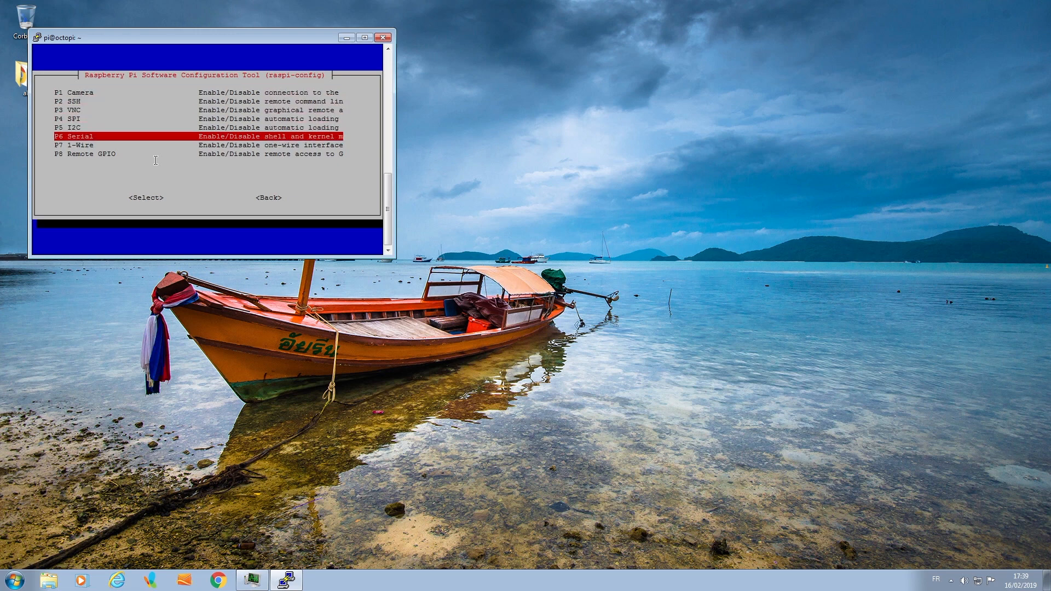
key("Down")
key("Down")
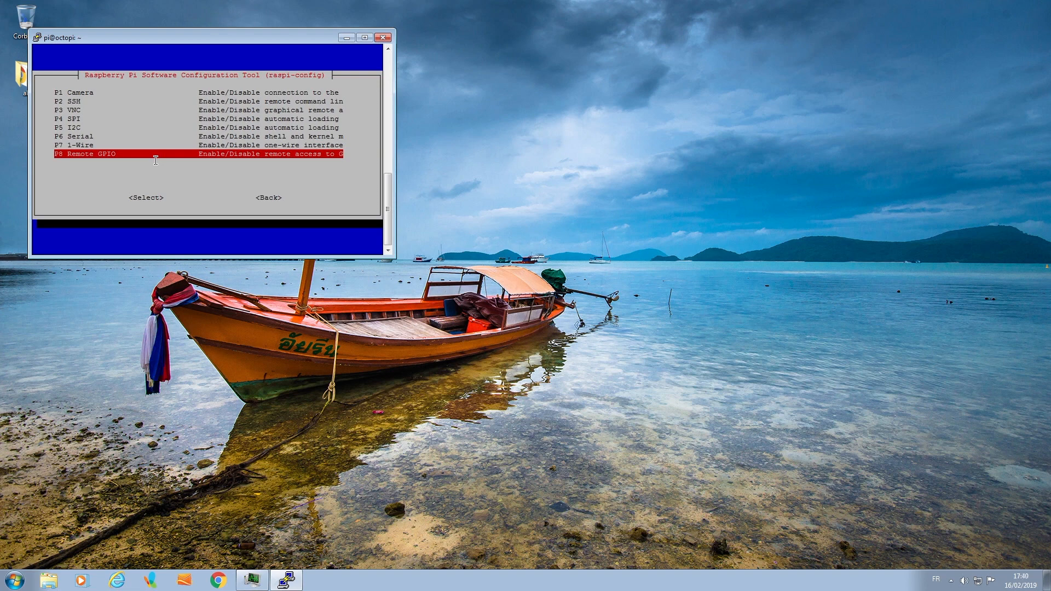
key("Return")
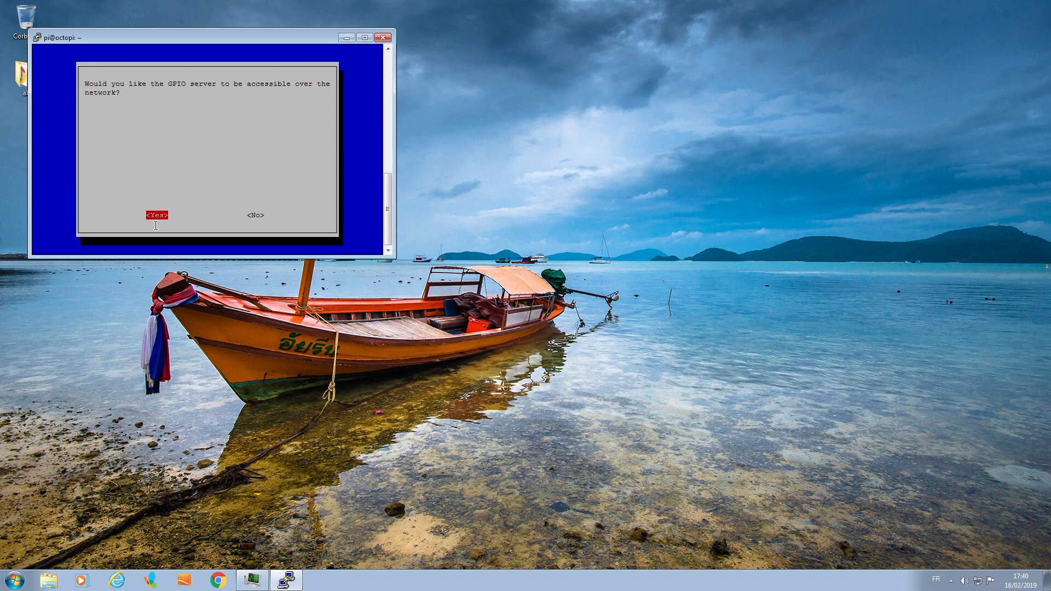
key("Return")
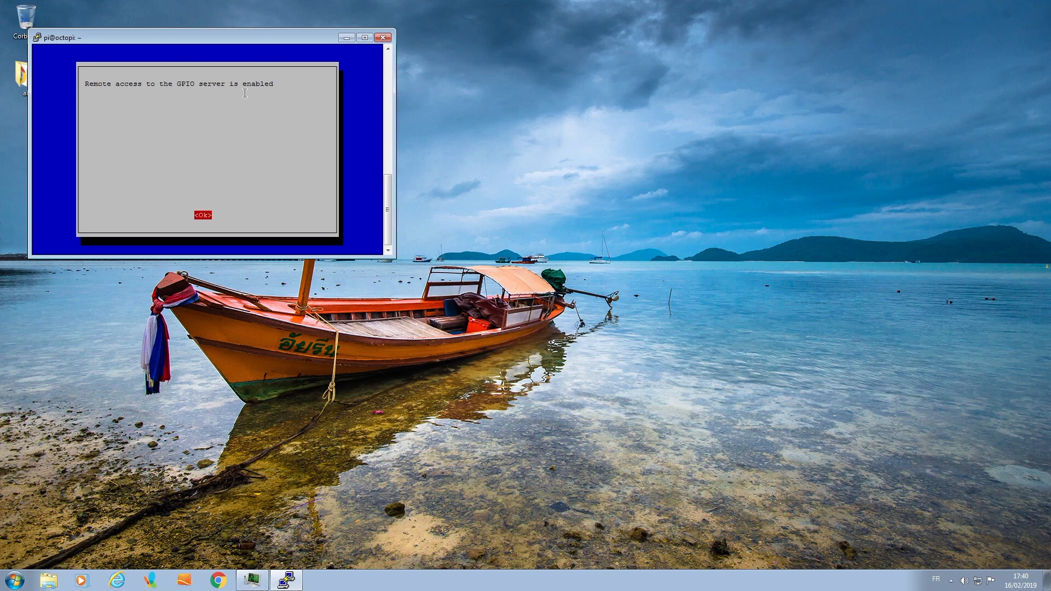
key("Return")
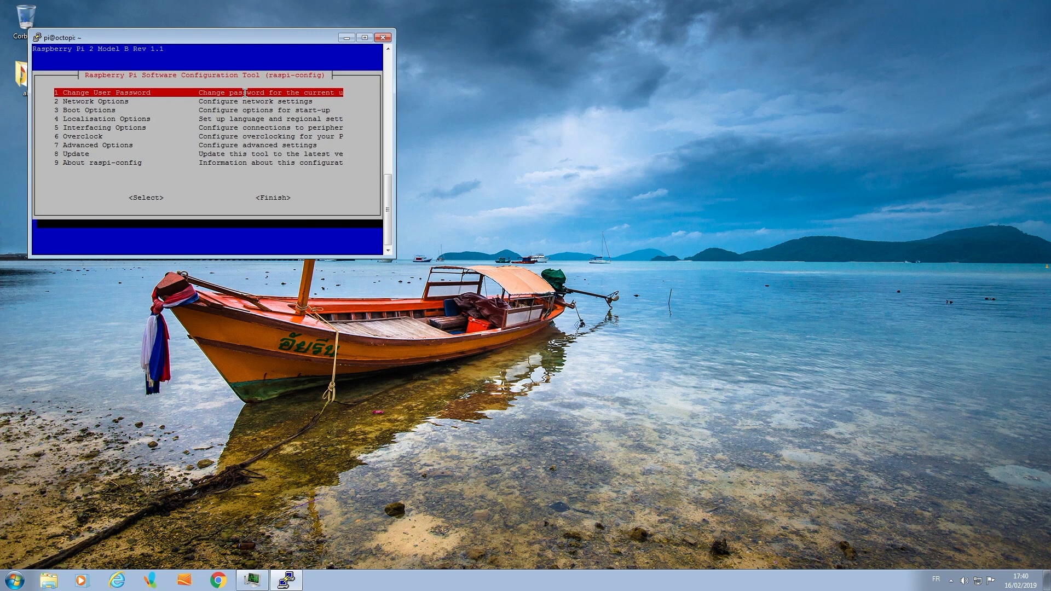
- Finish the configuration and exit raspi-config
key("Down")
key("Down")
key("Down")
key("Down")
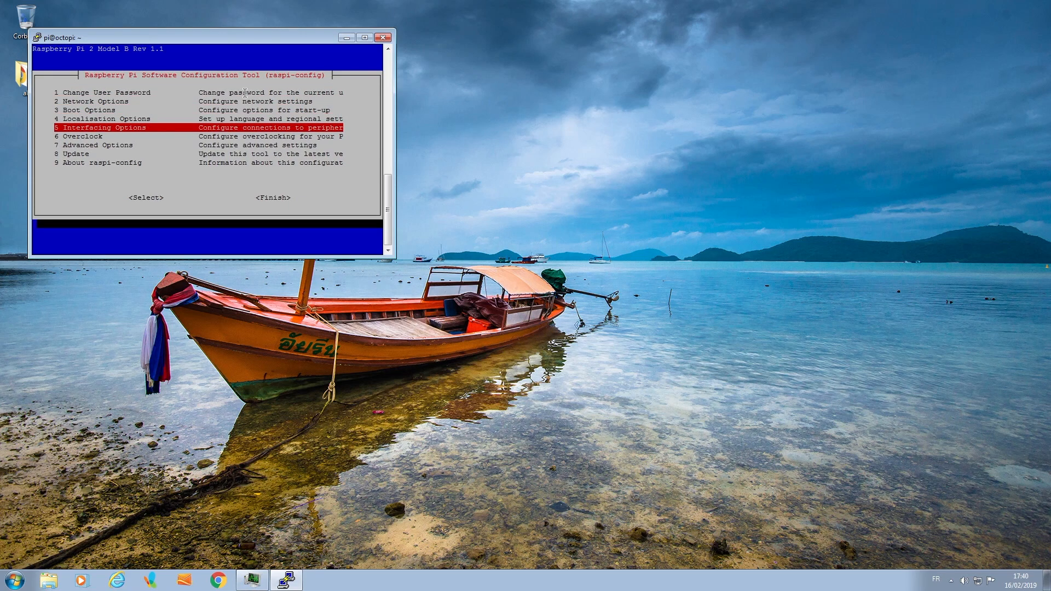
key("Tab")
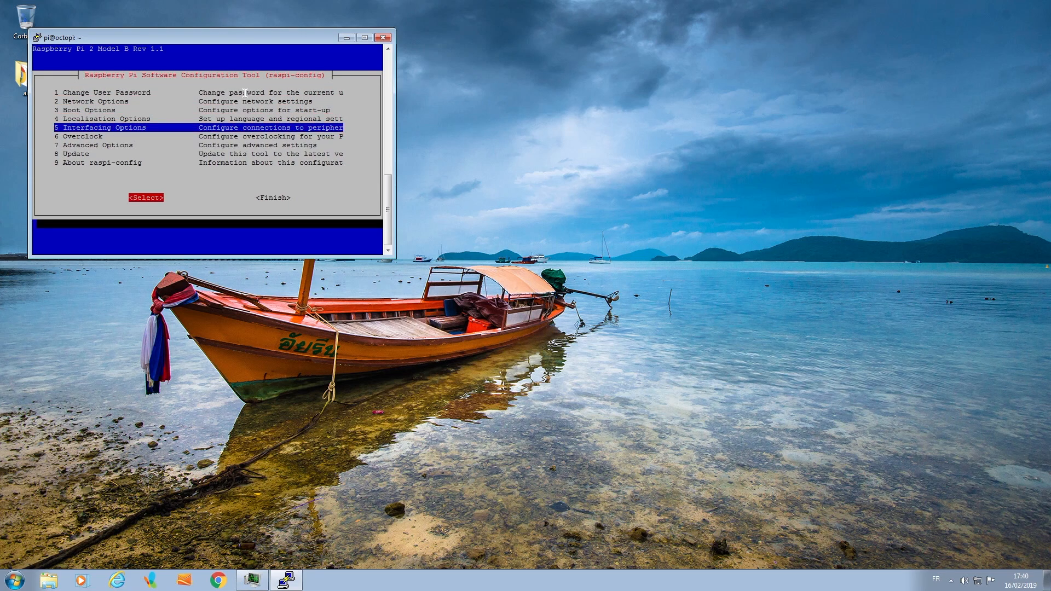
key("Tab")
key("Return")
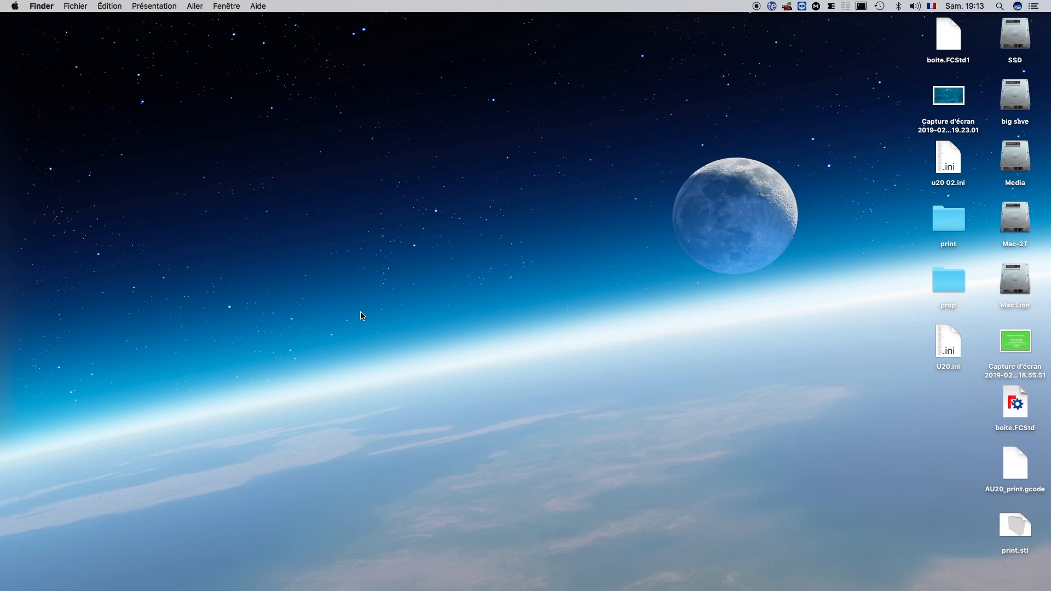
mouse_move(296, 586)
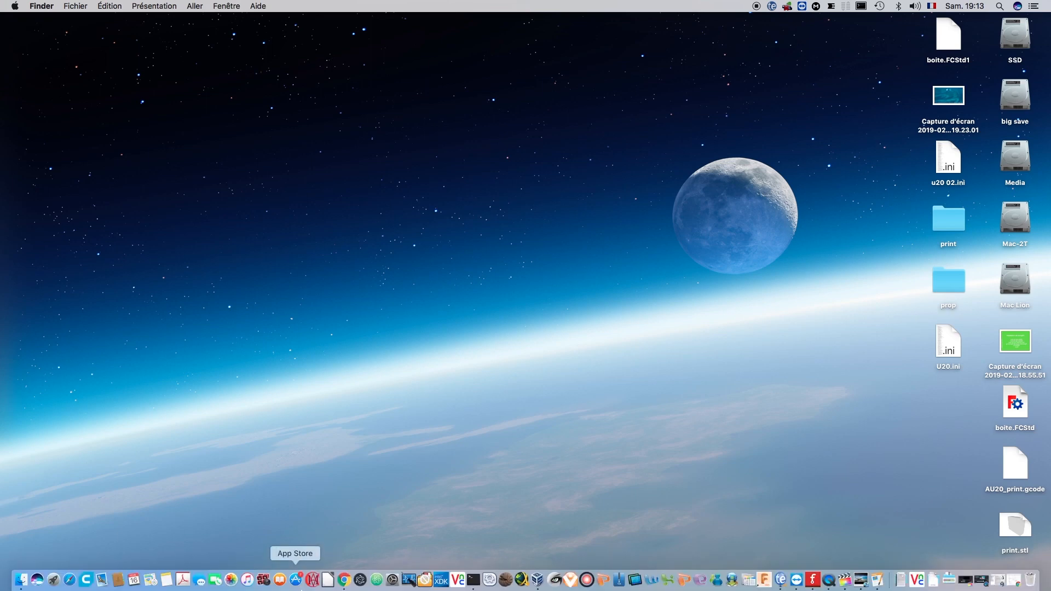
- Switch to OctoPrint in Chrome and bring up the Plugin Manager's list of new plugins available for installation
left_click(344, 580)
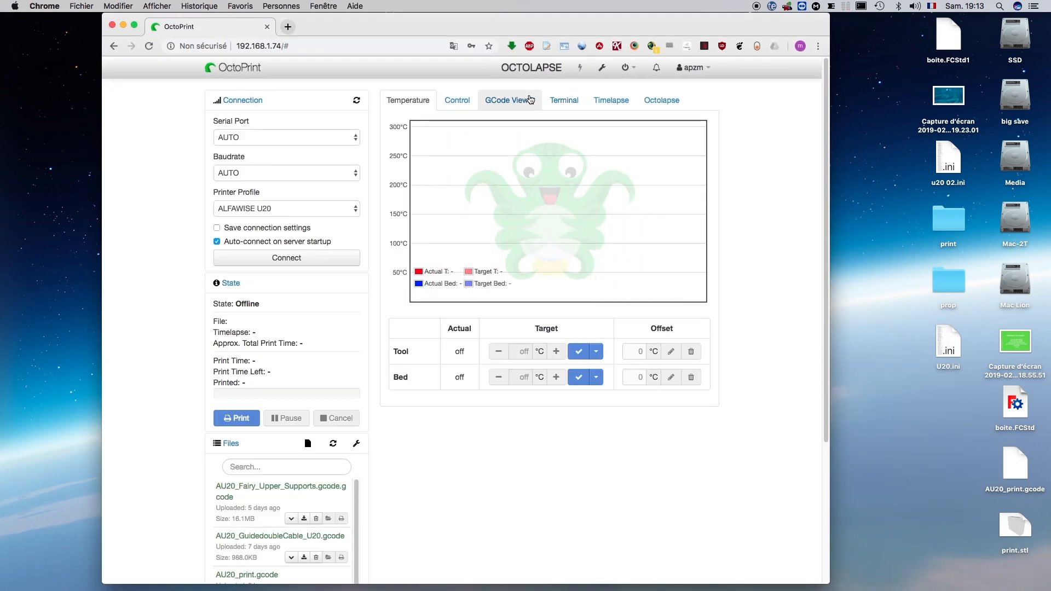
left_click(602, 68)
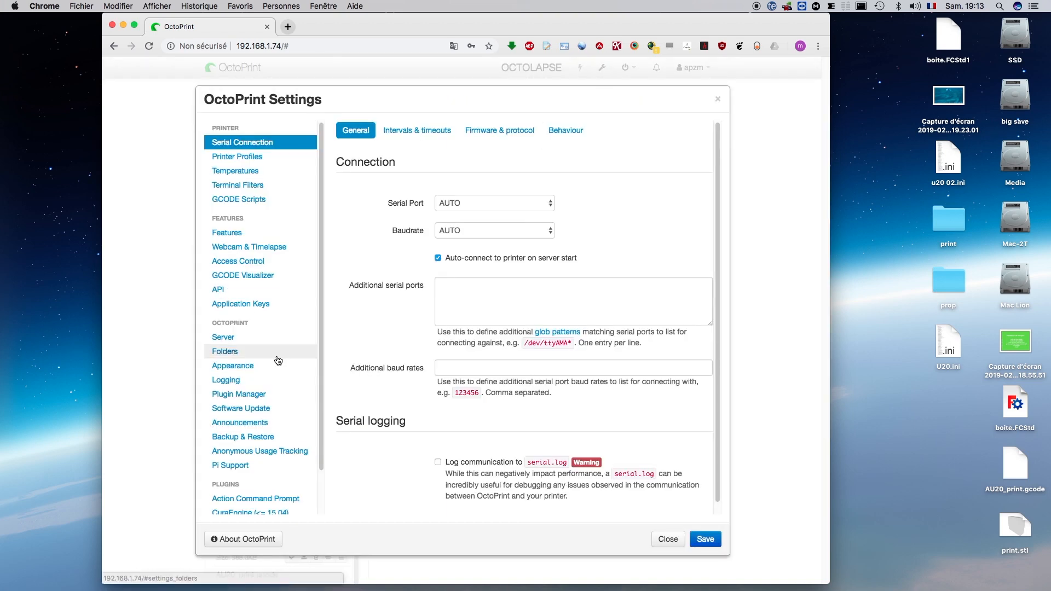
left_click(260, 395)
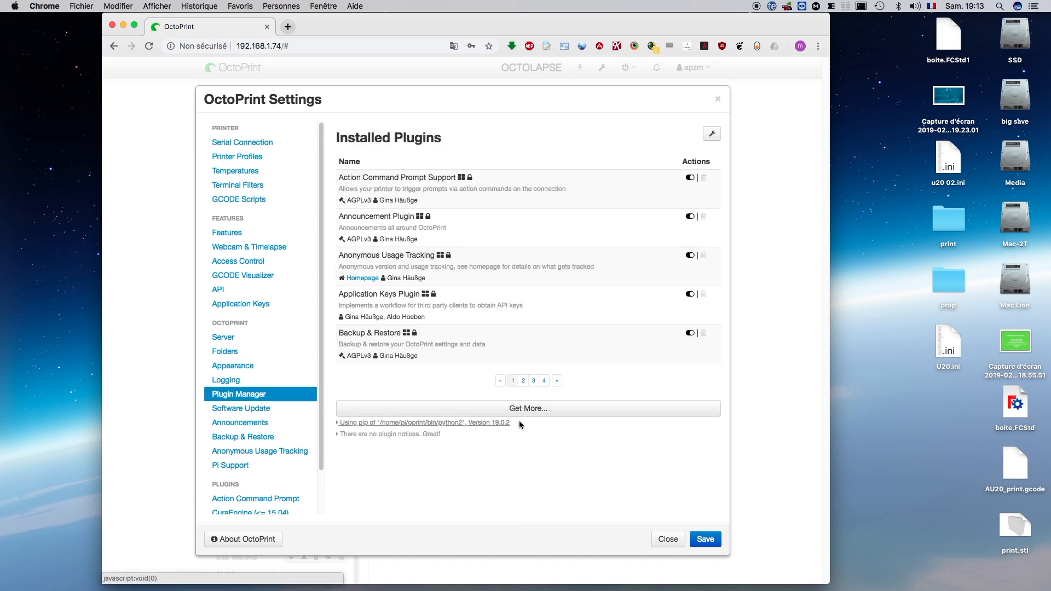
left_click(541, 411)
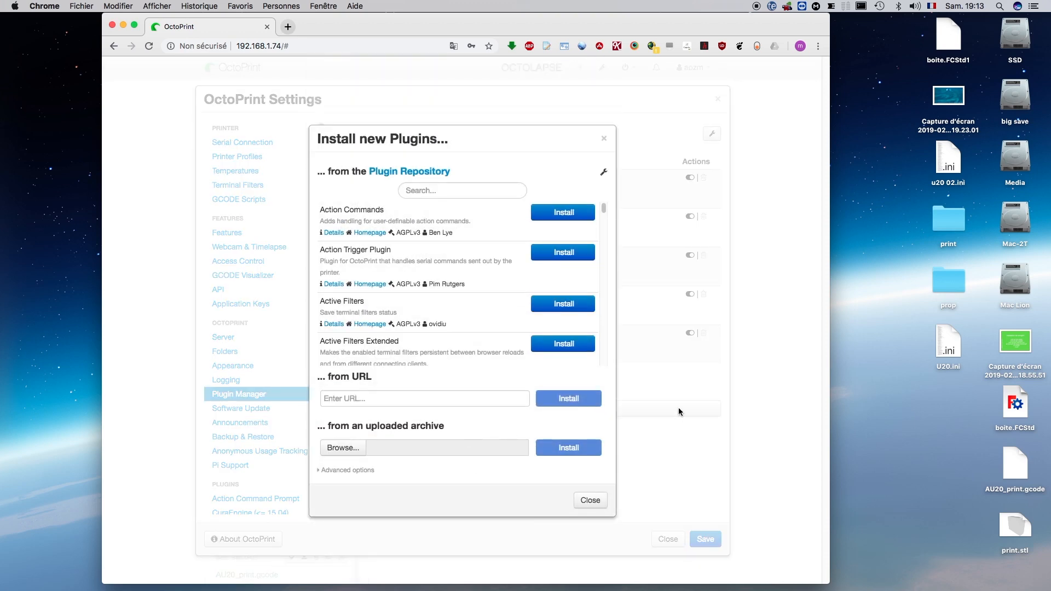
- Find the System Command Editor plugin by searching for "sys", install it, and restart the OctoPrint server
left_click(418, 192)
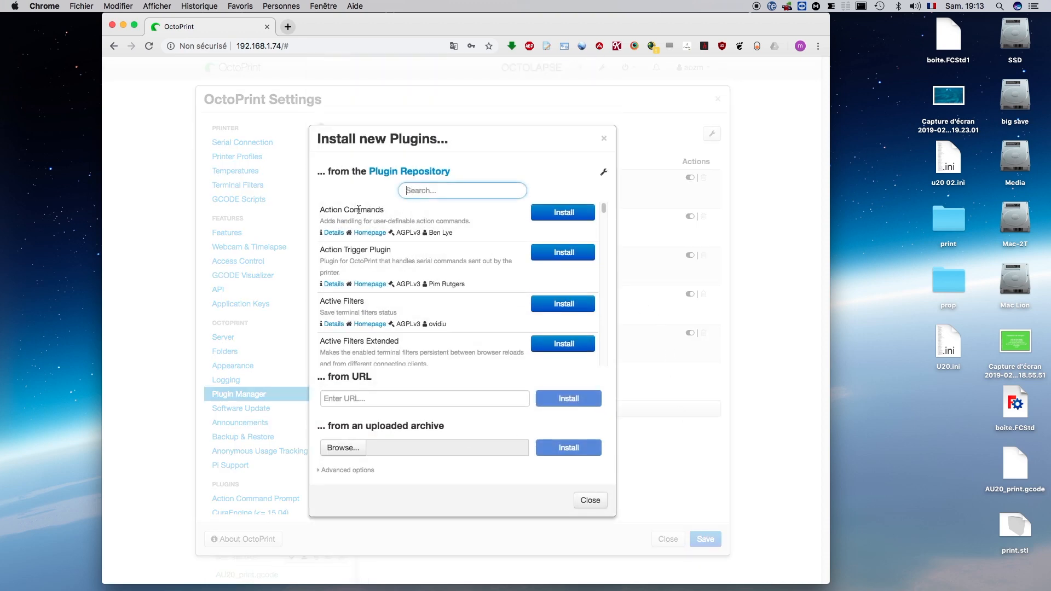
type("sys")
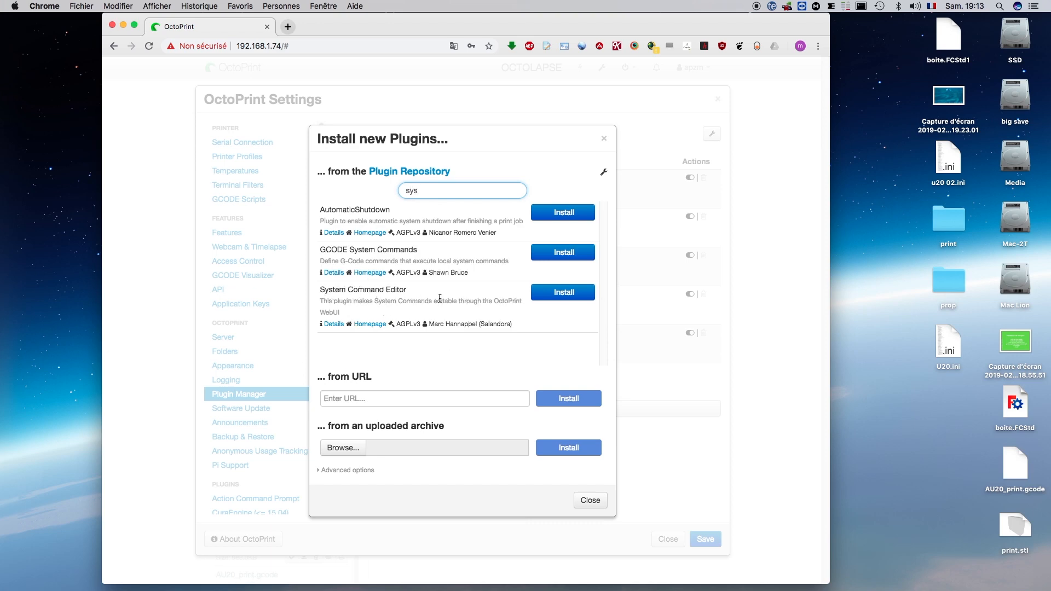
left_click(574, 296)
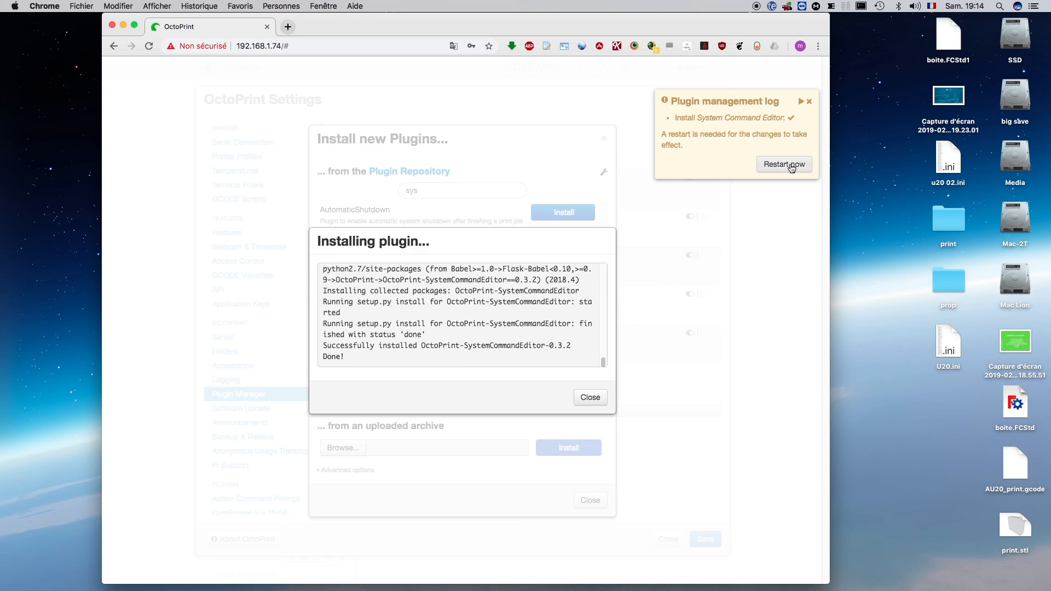
left_click(788, 165)
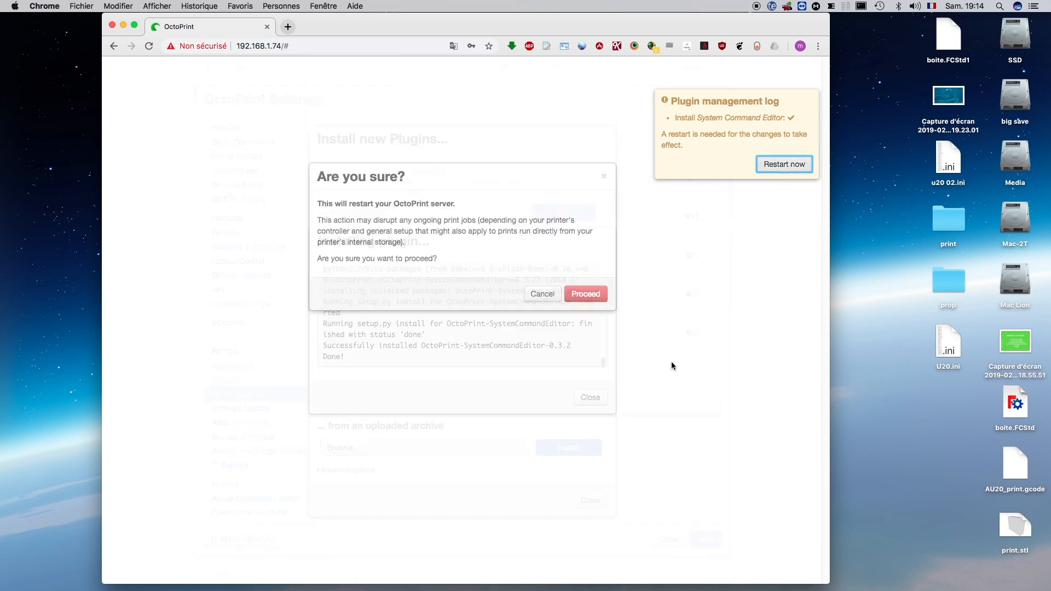
left_click(586, 377)
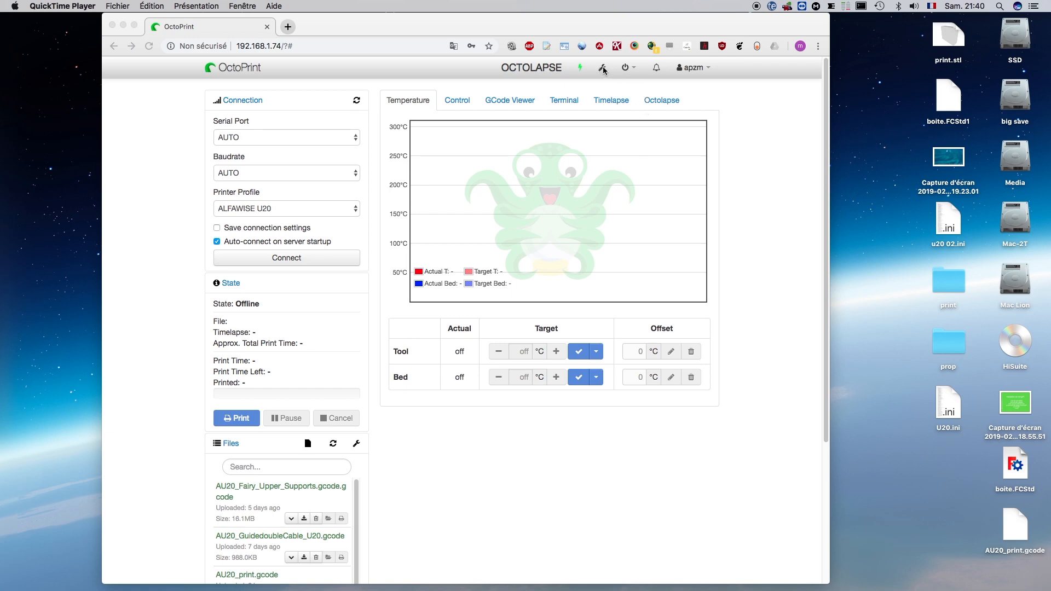
- Open the System Command Editor plugin's page in the OctoPrint settings
left_click(603, 69)
left_click(603, 69)
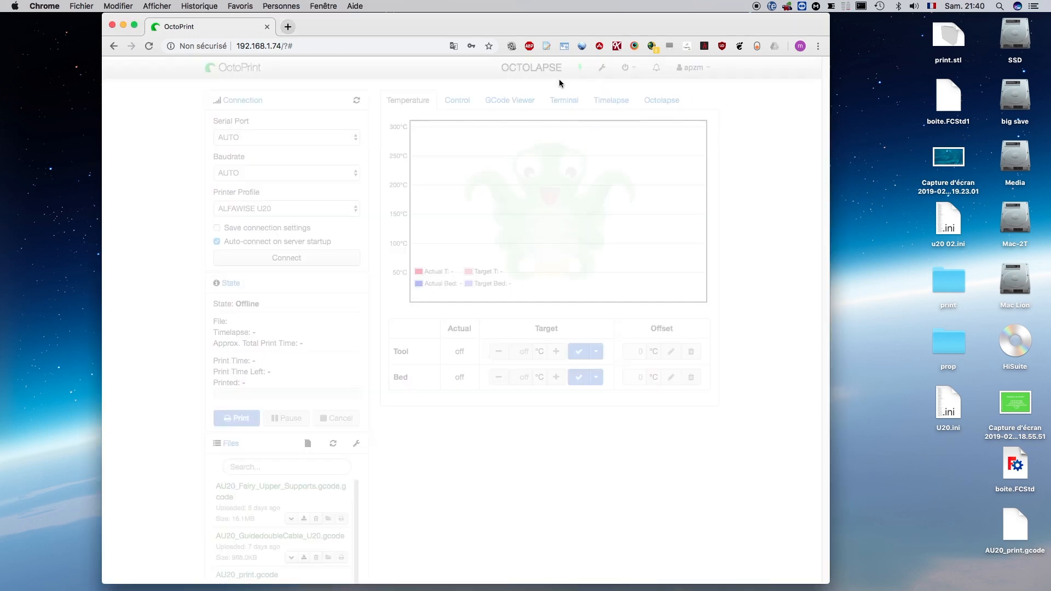
scroll(319, 263, "down", 3)
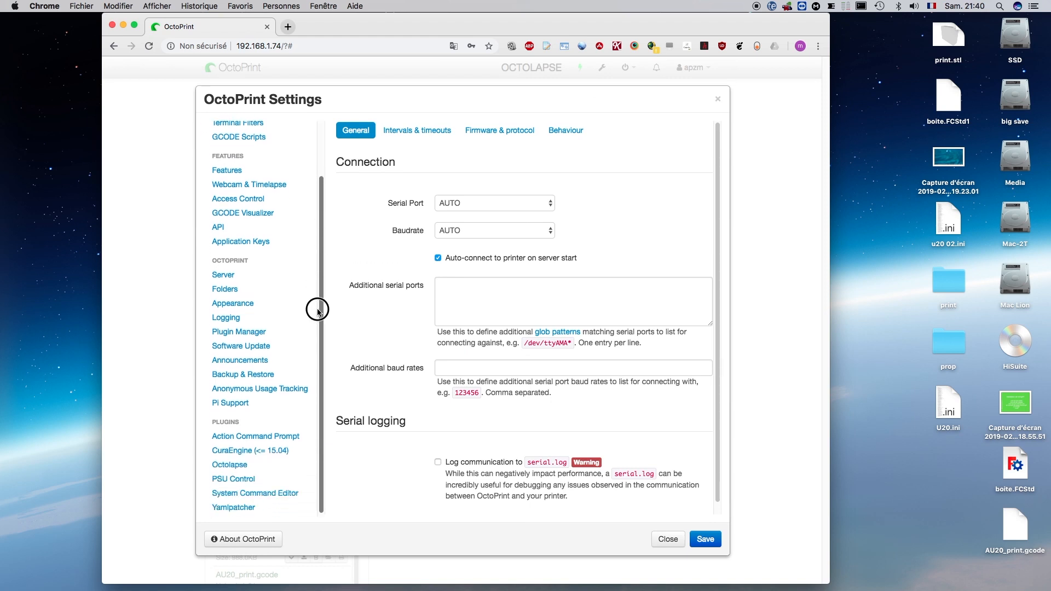
left_click(240, 496)
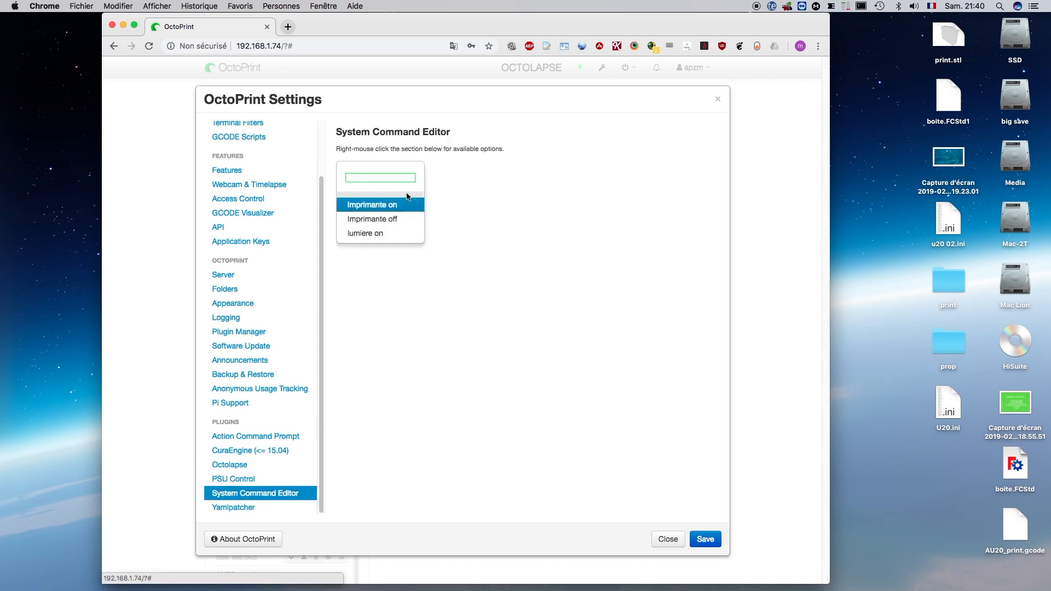
- Examine the definitions of the existing Imprimante on, Imprimante off and lumiere on commands, closing each one without changes
left_click(370, 205)
right_click(368, 206)
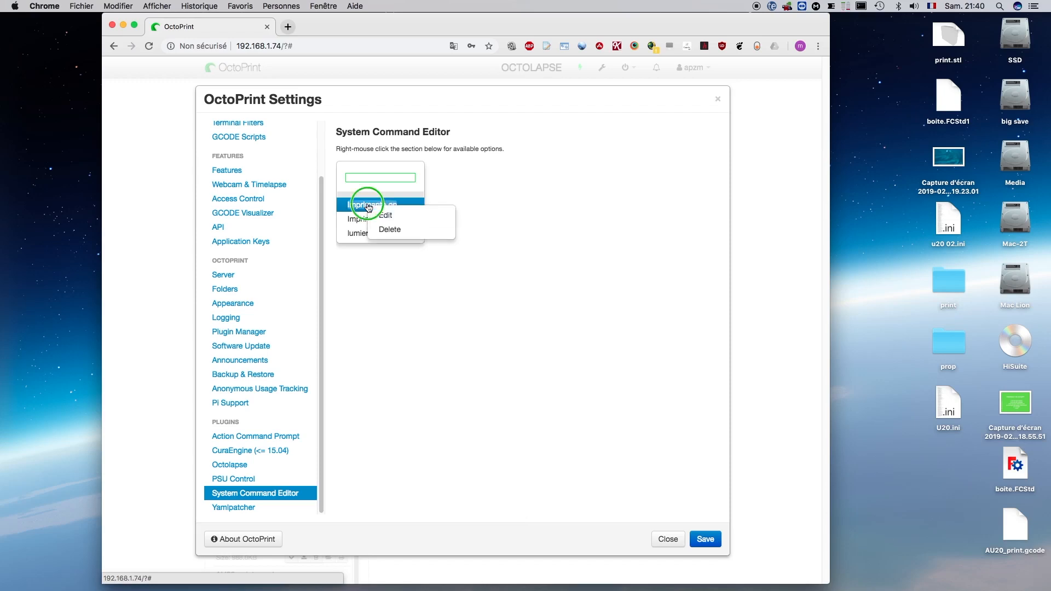
left_click(392, 216)
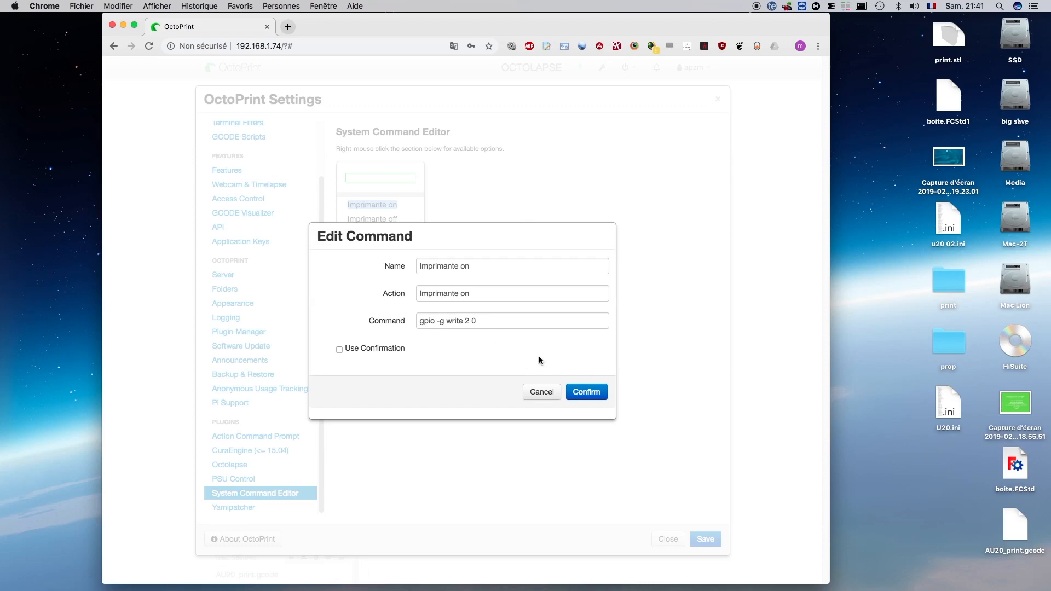
left_click(581, 395)
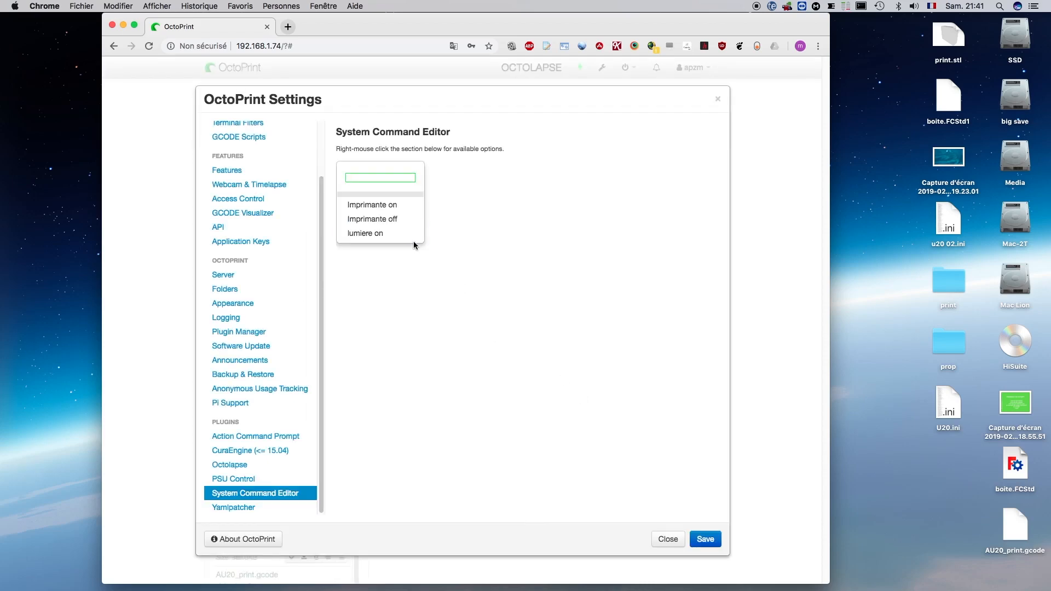
right_click(392, 226)
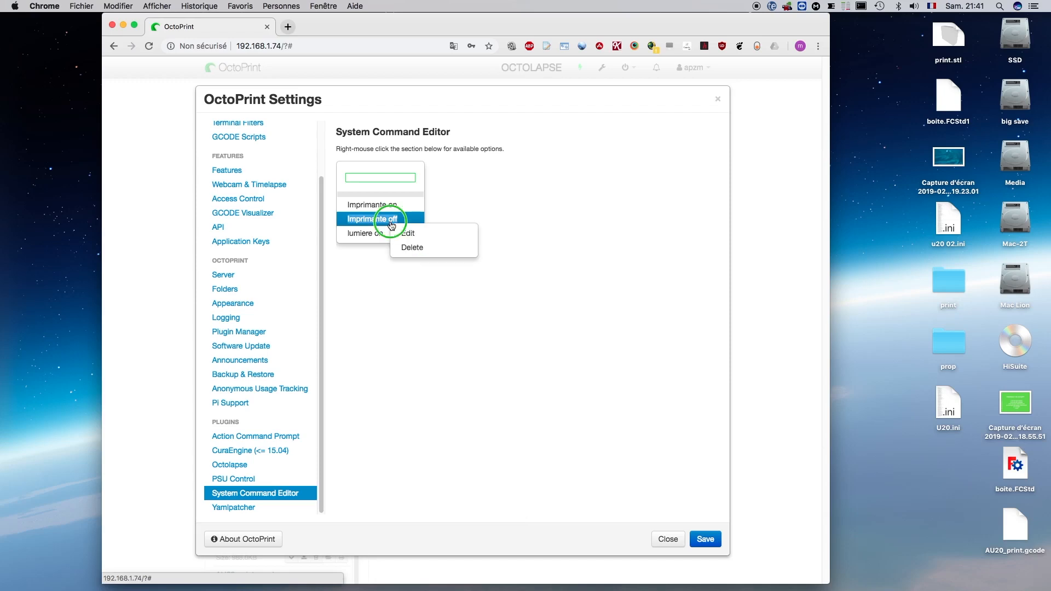
left_click(404, 229)
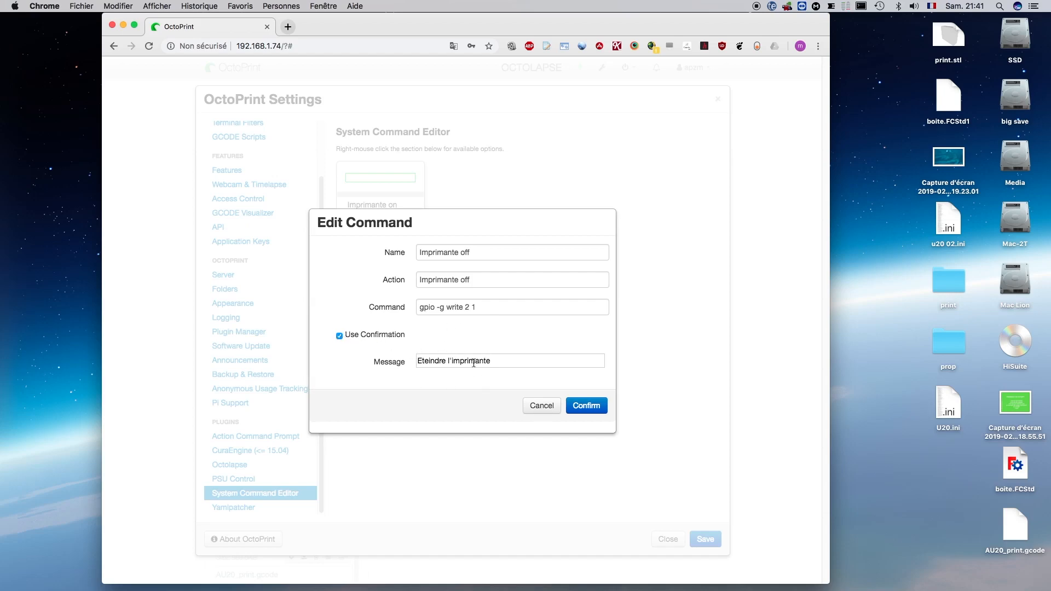
left_click(586, 406)
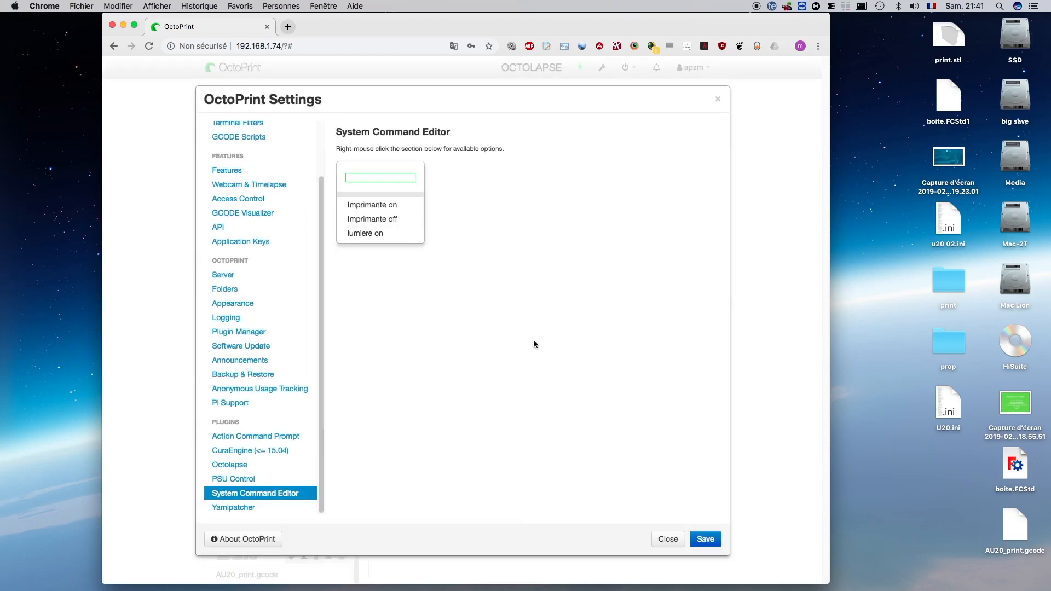
right_click(366, 236)
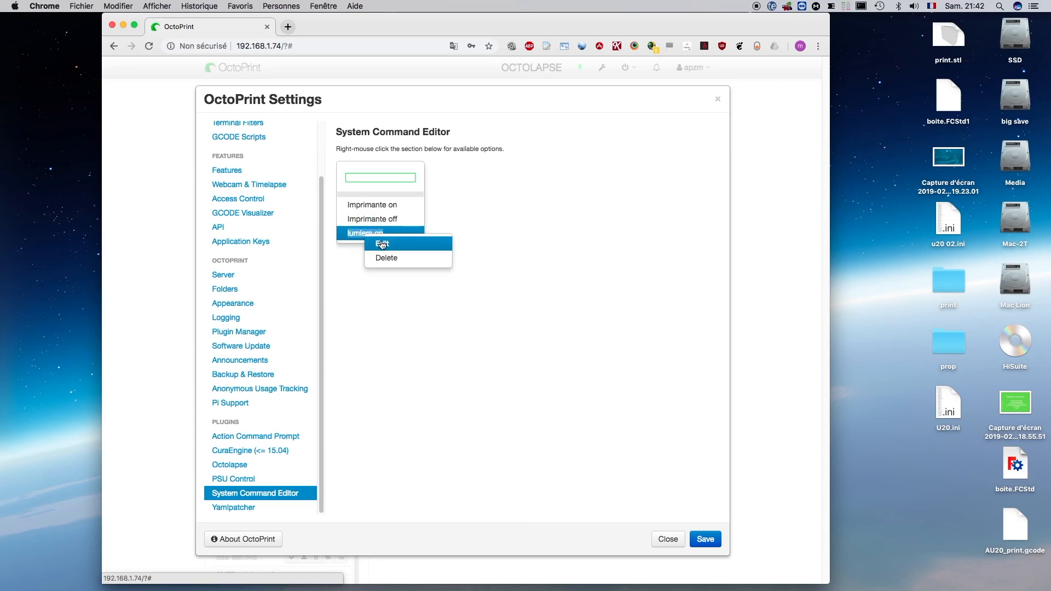
left_click(382, 245)
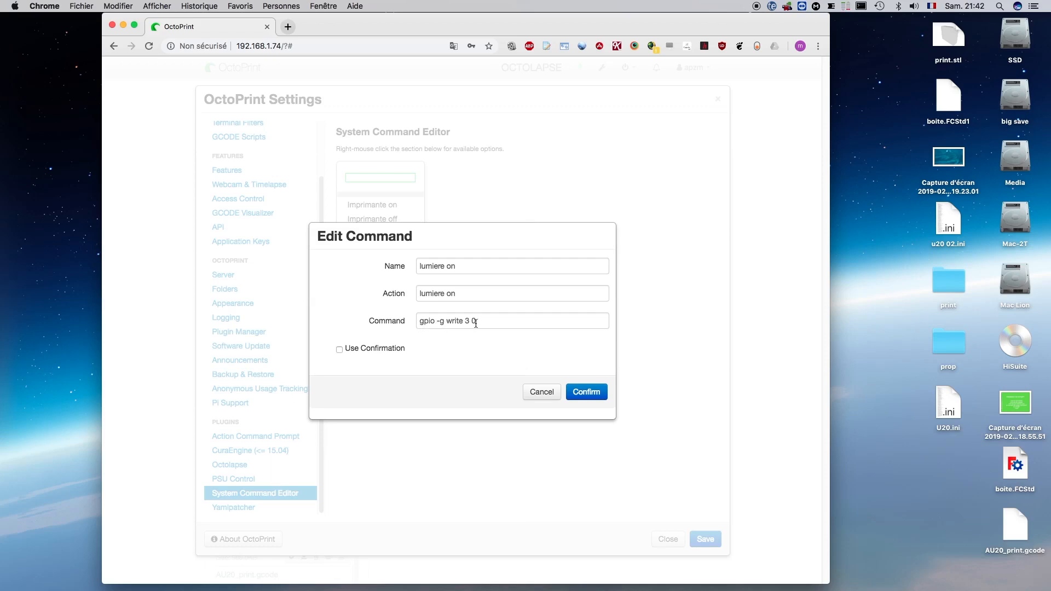
left_click(594, 393)
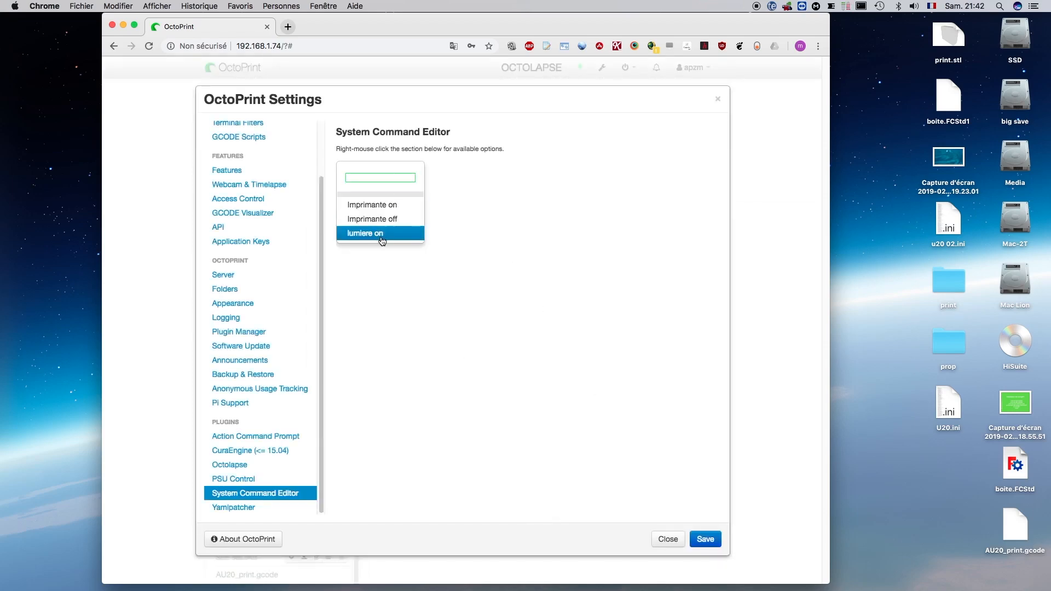
- Start a new system command with "lumiere off" as both its name and its action
right_click(390, 178)
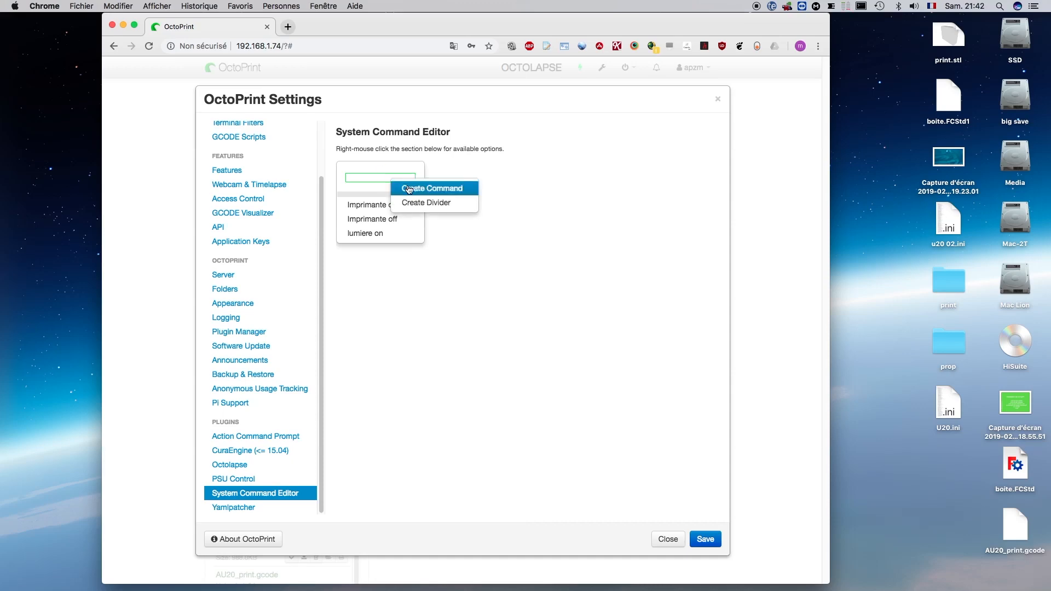
left_click(409, 189)
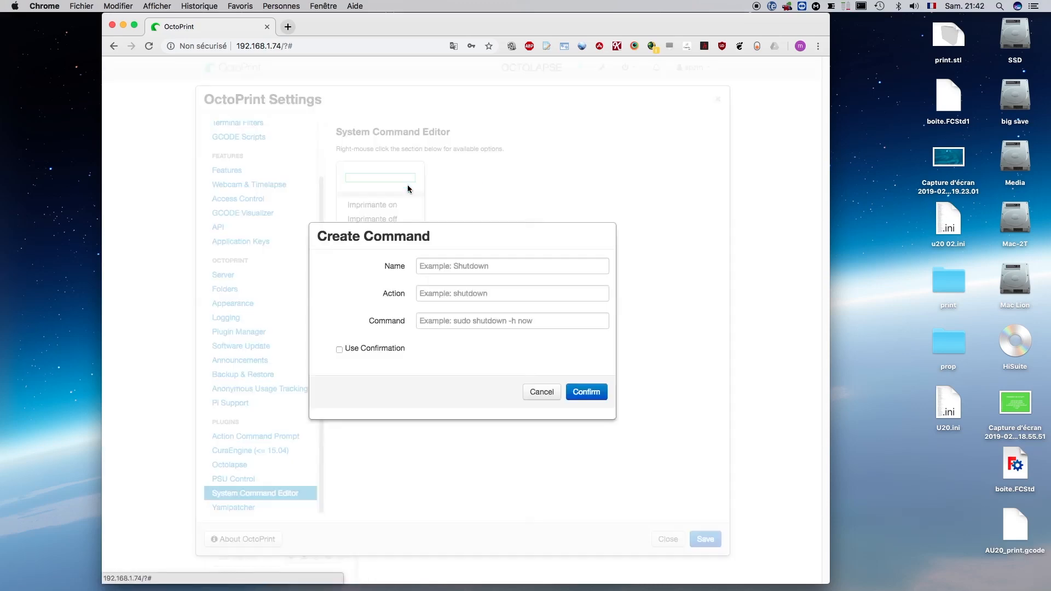
left_click(435, 271)
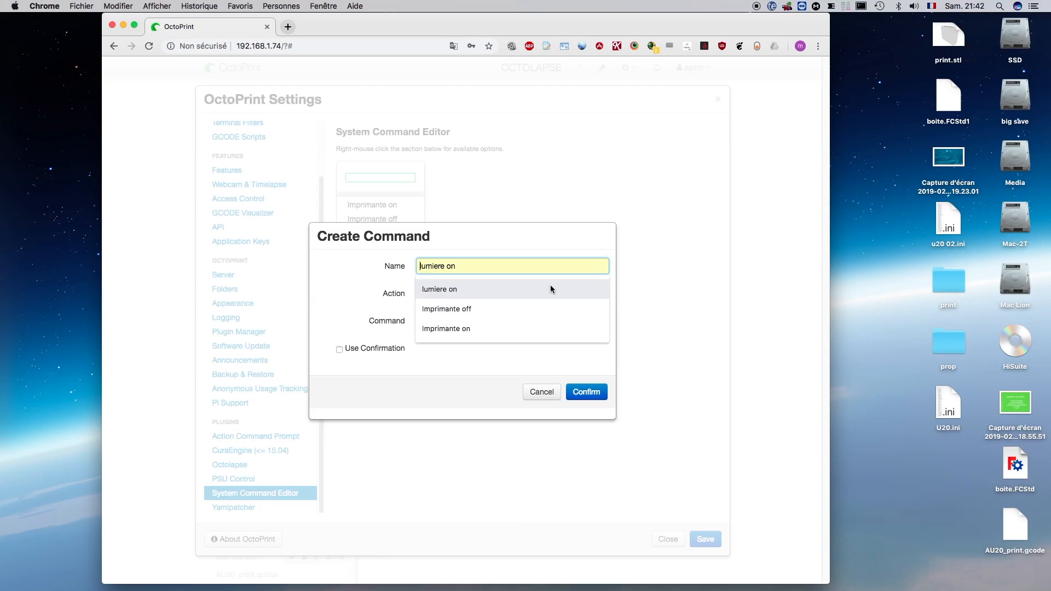
left_click(457, 288)
double_click(451, 266)
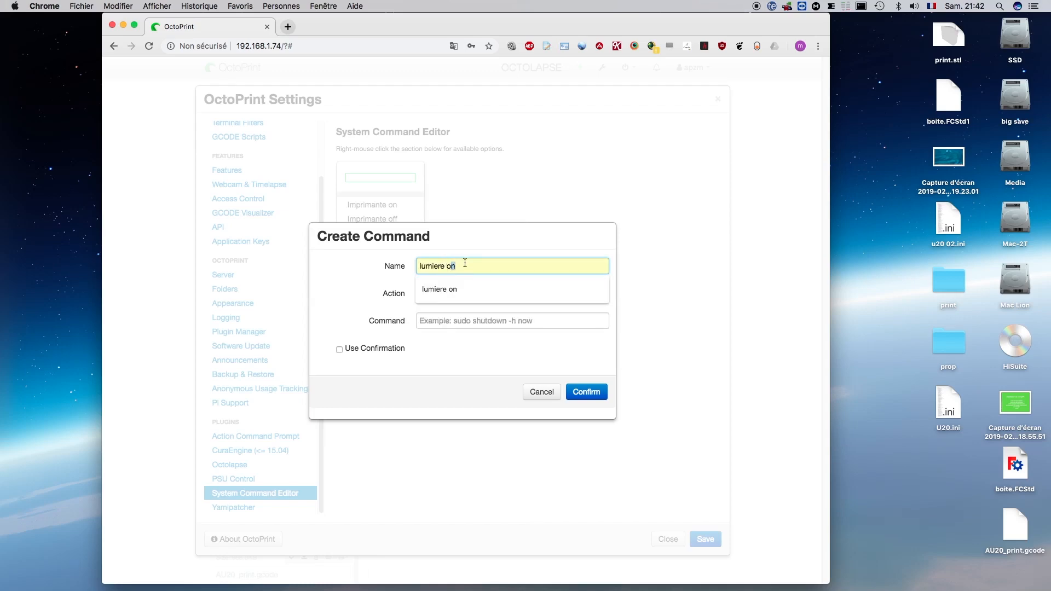
type("off")
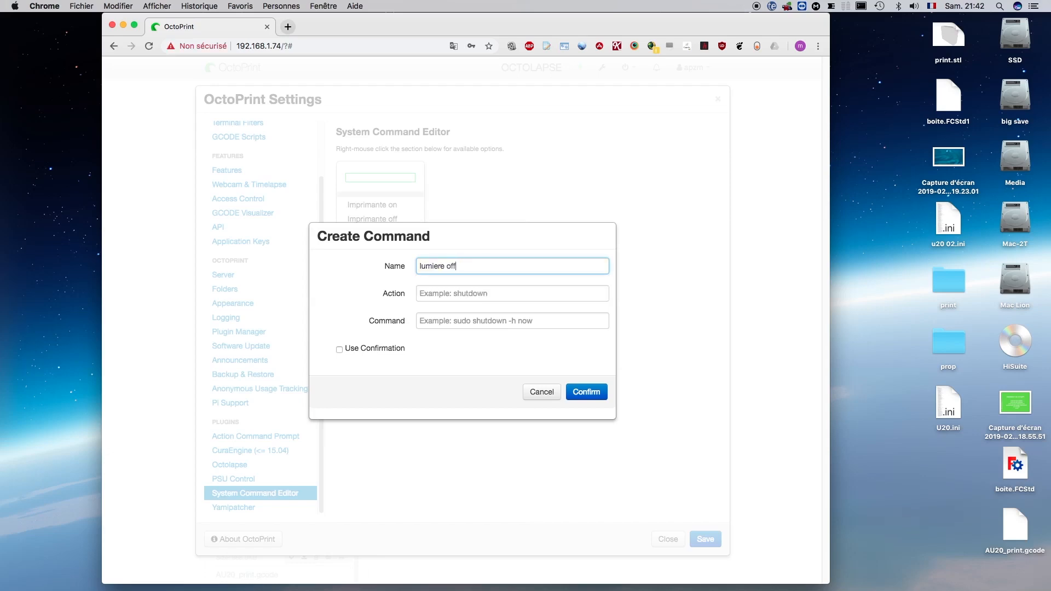
left_click(431, 295)
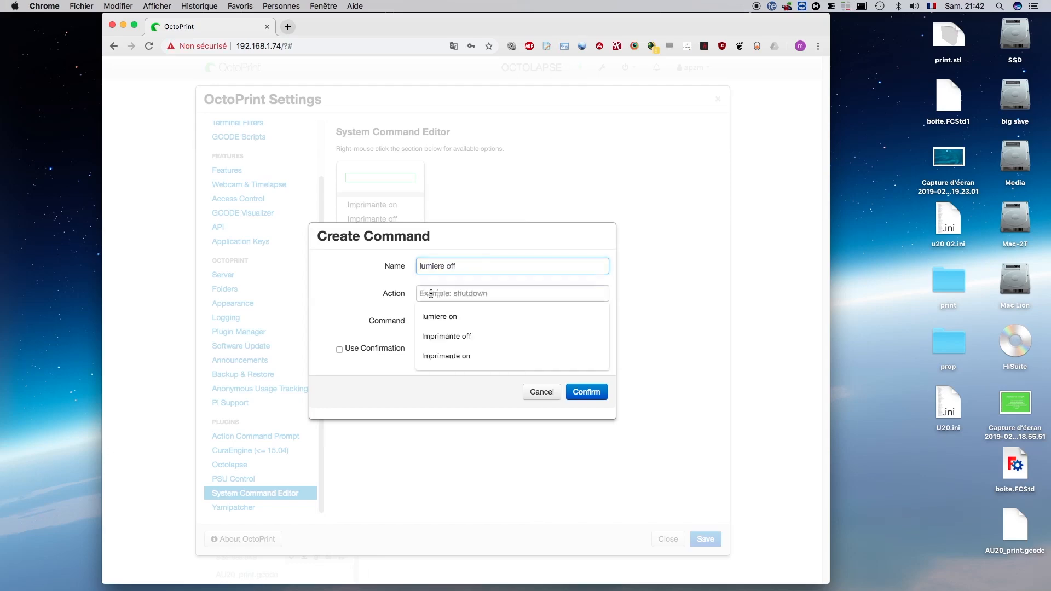
left_click(436, 307)
double_click(453, 290)
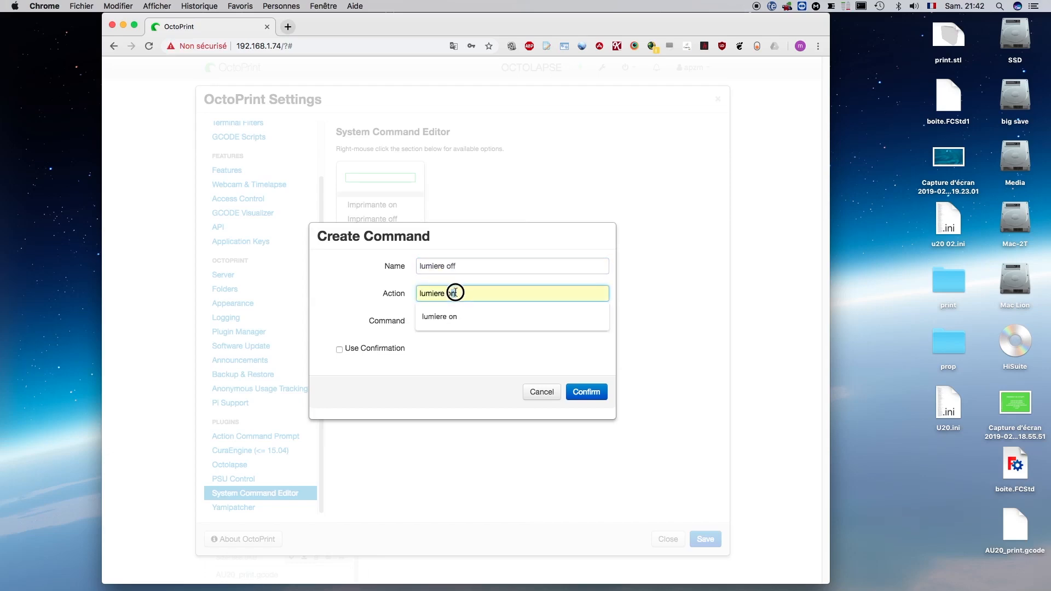
type("off")
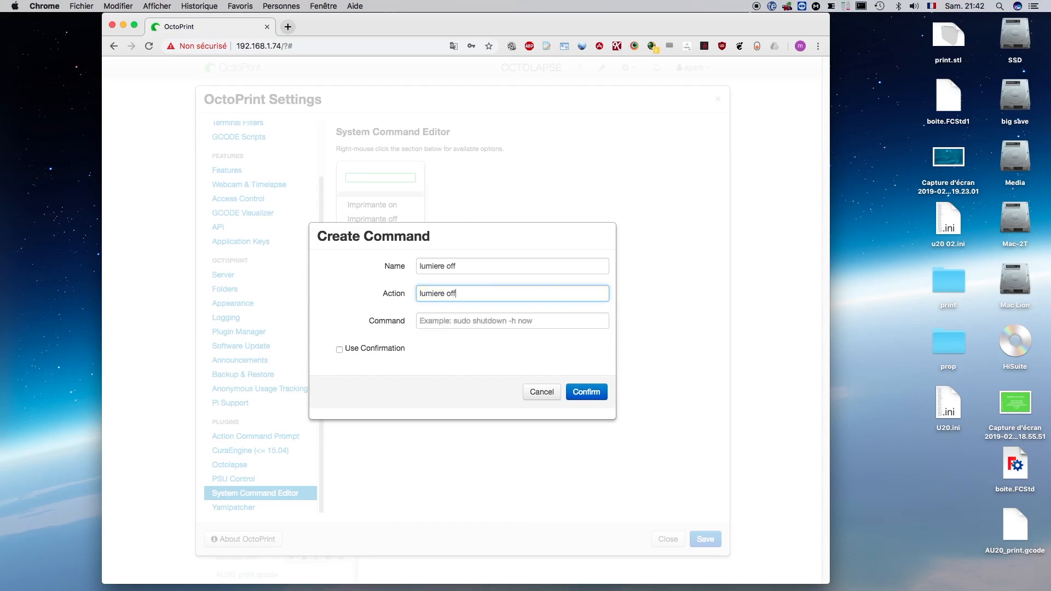
- Set the new lumiere off entry's shell command to "gpio -g write 3 1"
left_click(425, 323)
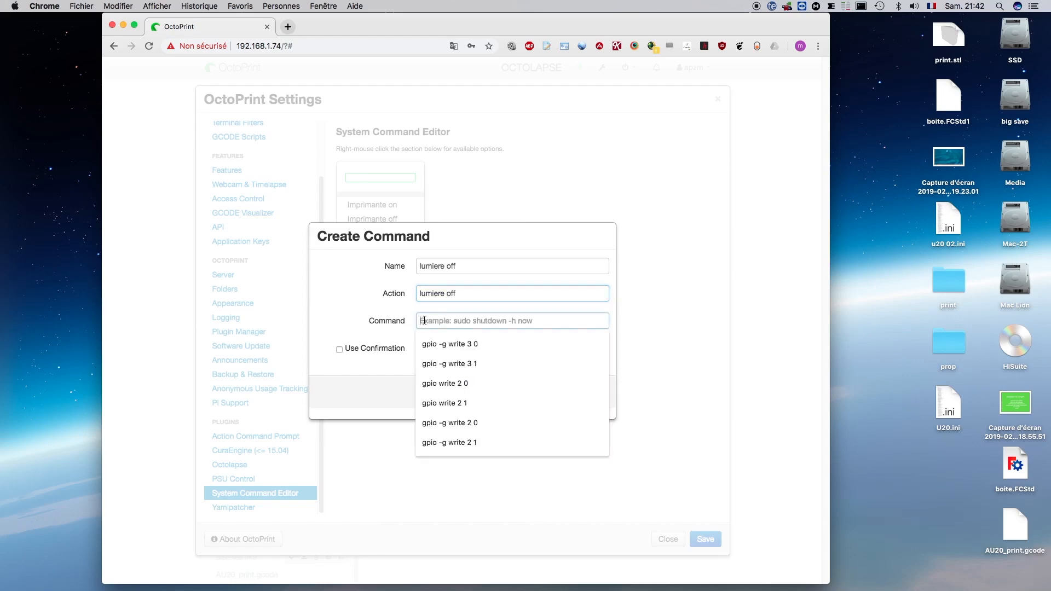
left_click(441, 346)
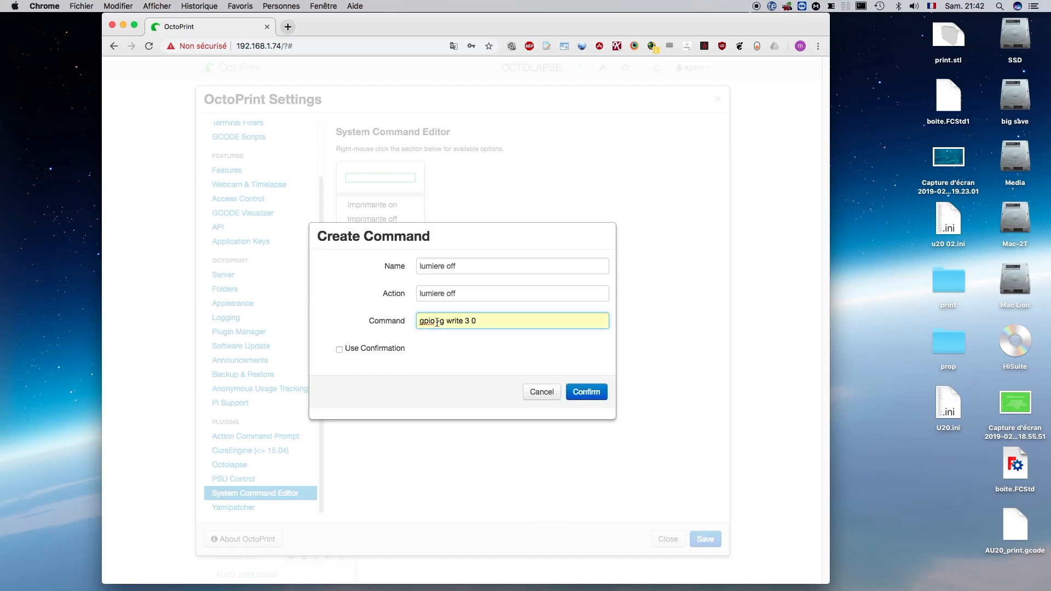
left_click(475, 320)
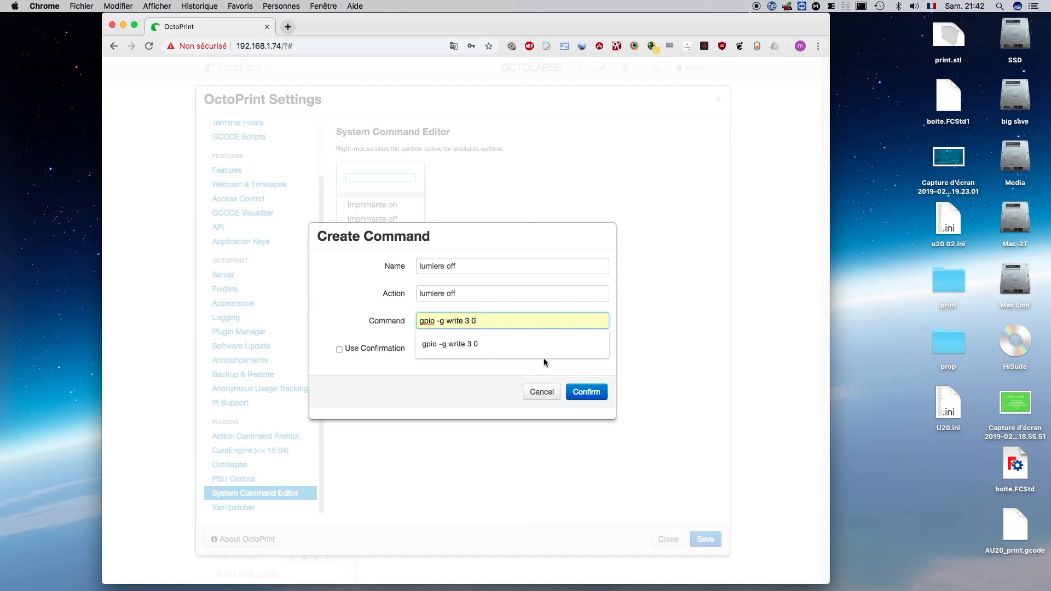
type("1")
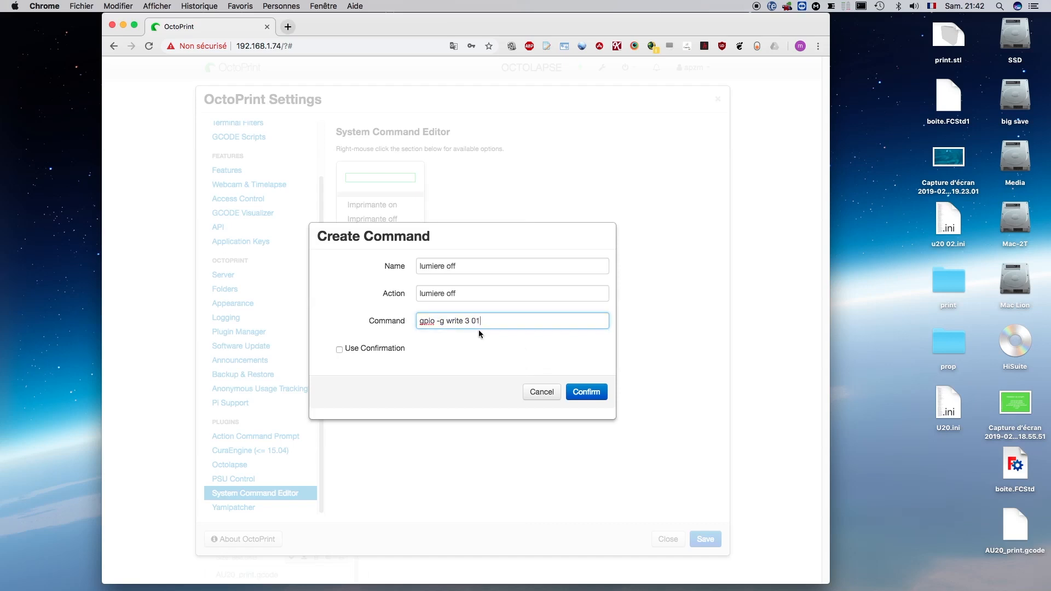
key("BackSpace")
key("BackSpace")
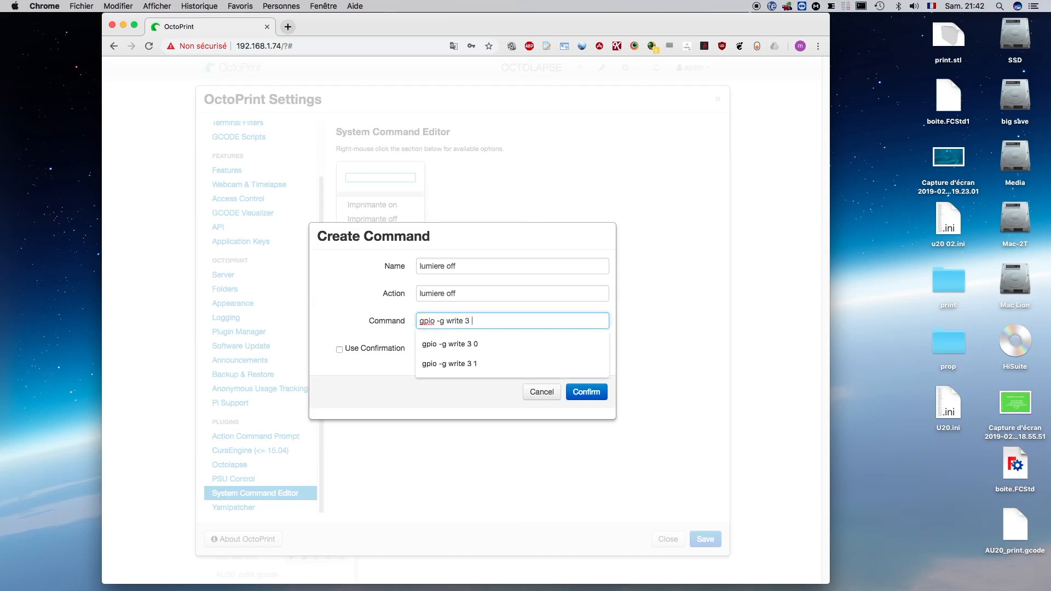
type("1")
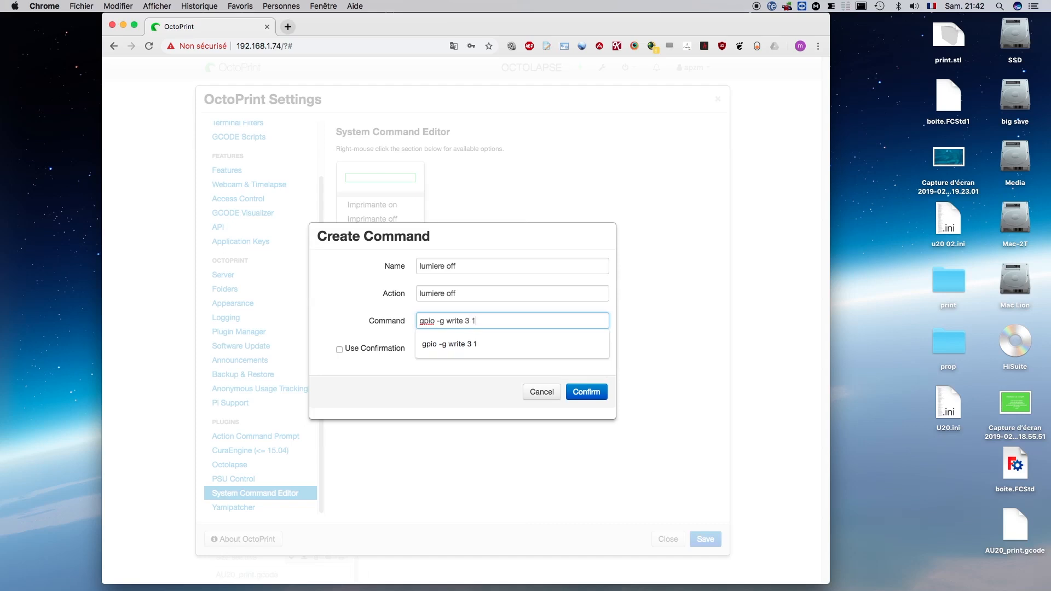
- Confirm creation of the lumiere off system command, leaving Use Confirmation off
left_click(387, 366)
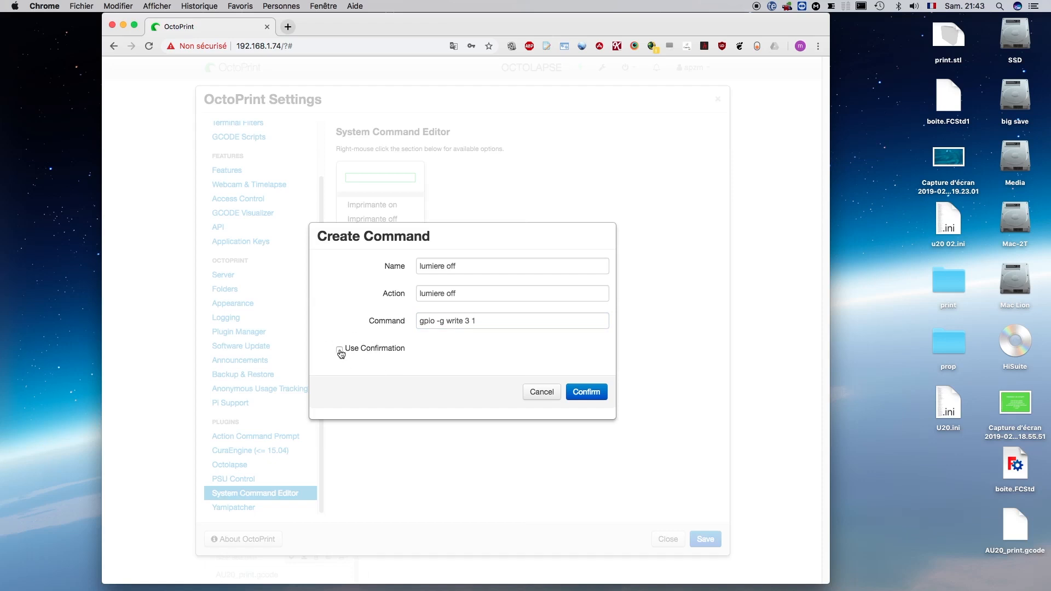
left_click(596, 394)
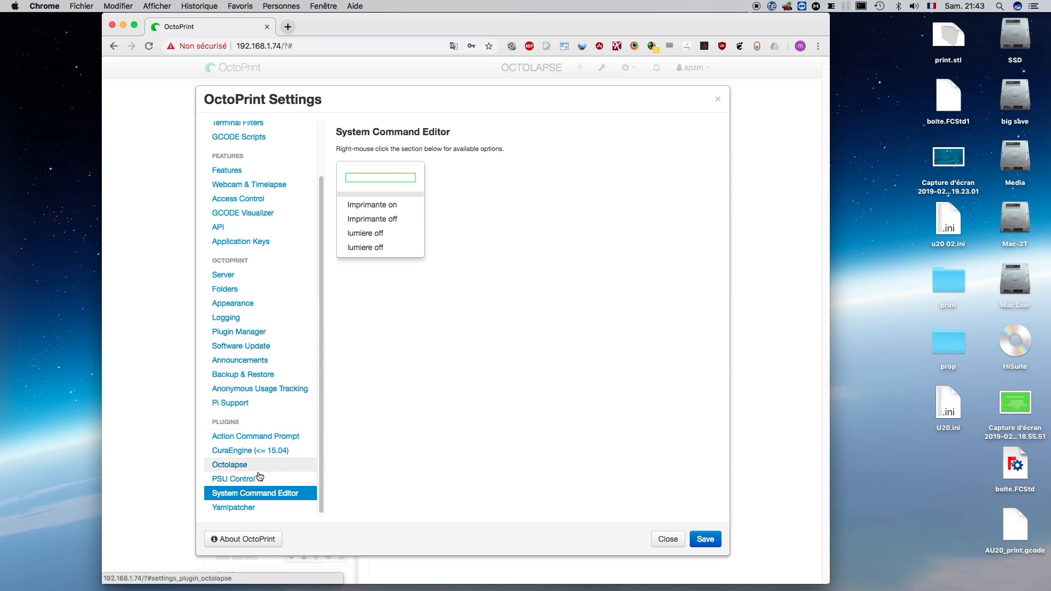
- Examine the PSU Control plugin's settings and its available GPIO modes without selecting a different one
left_click(240, 481)
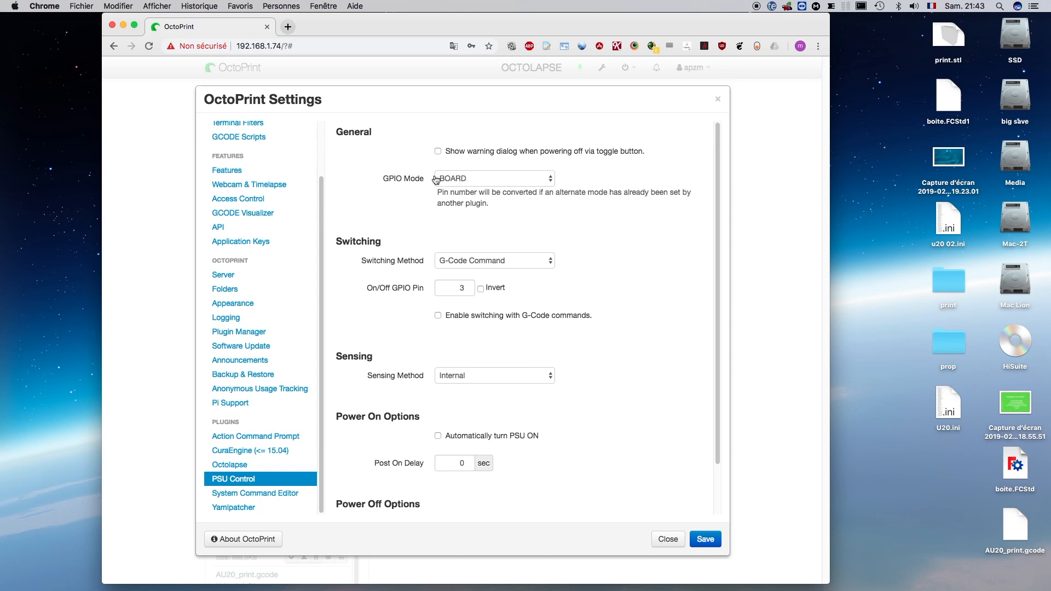
left_click(494, 182)
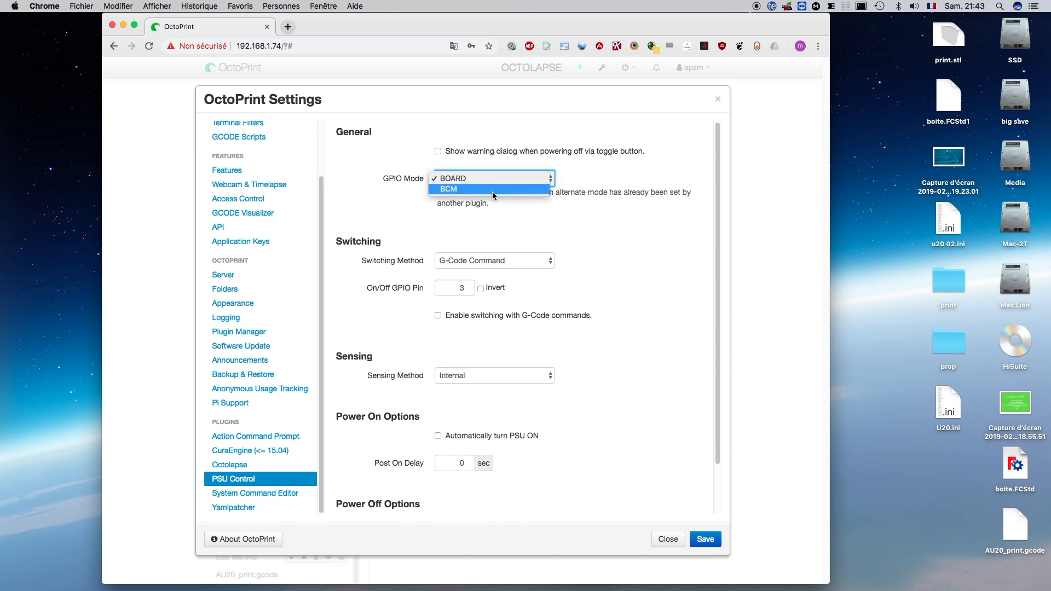
left_click(401, 311)
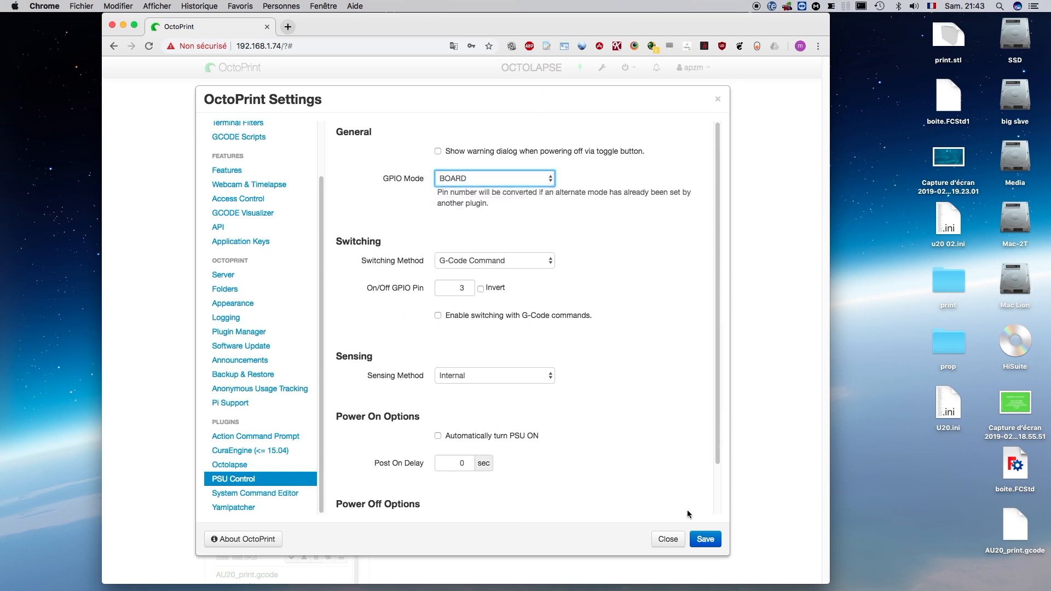
- Save the OctoPrint settings and check the list of system commands without running any
left_click(707, 542)
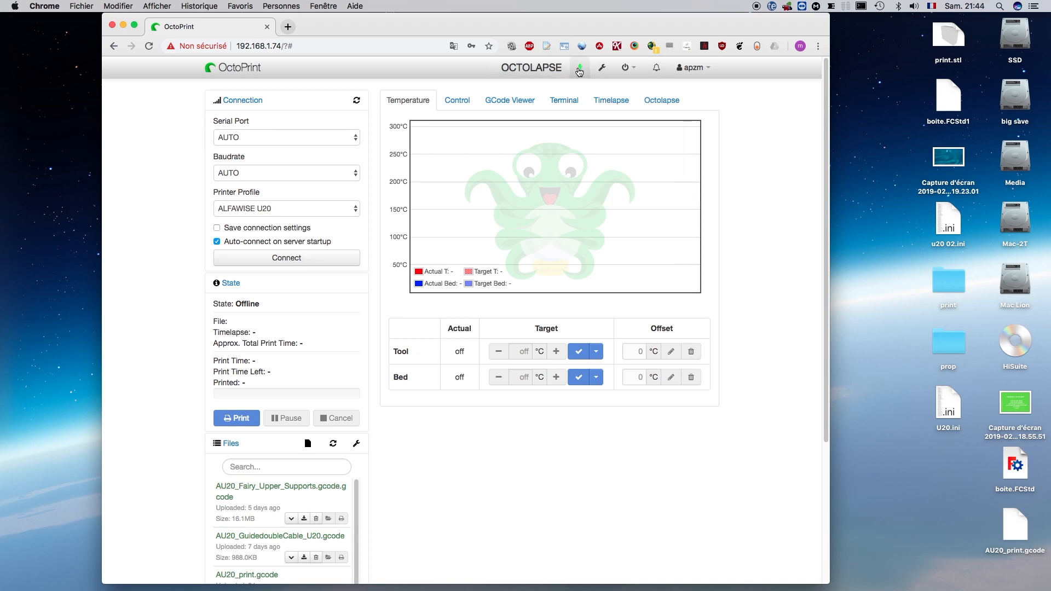
left_click(636, 71)
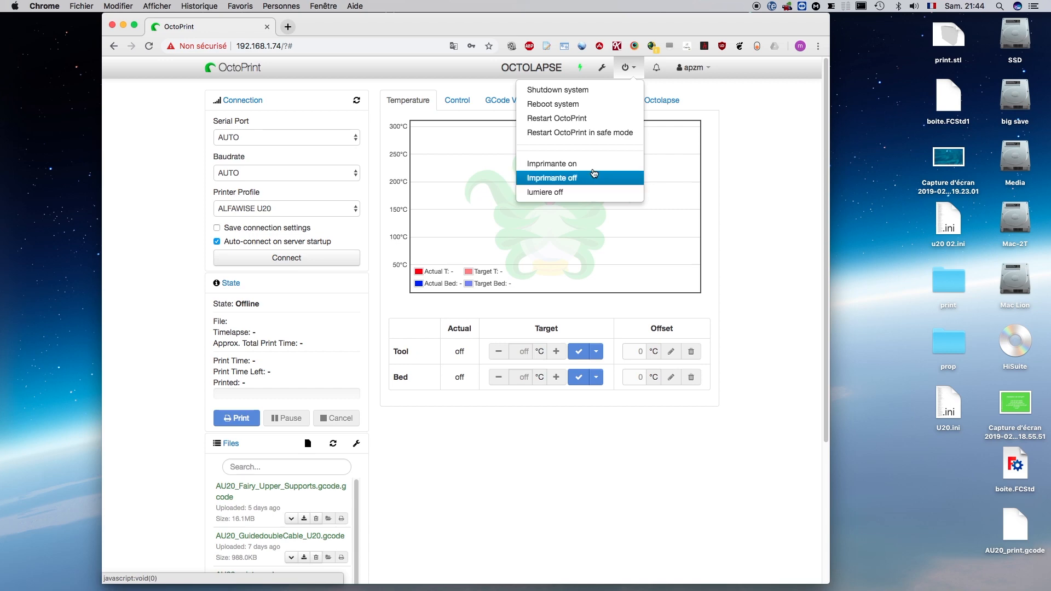
left_click(749, 116)
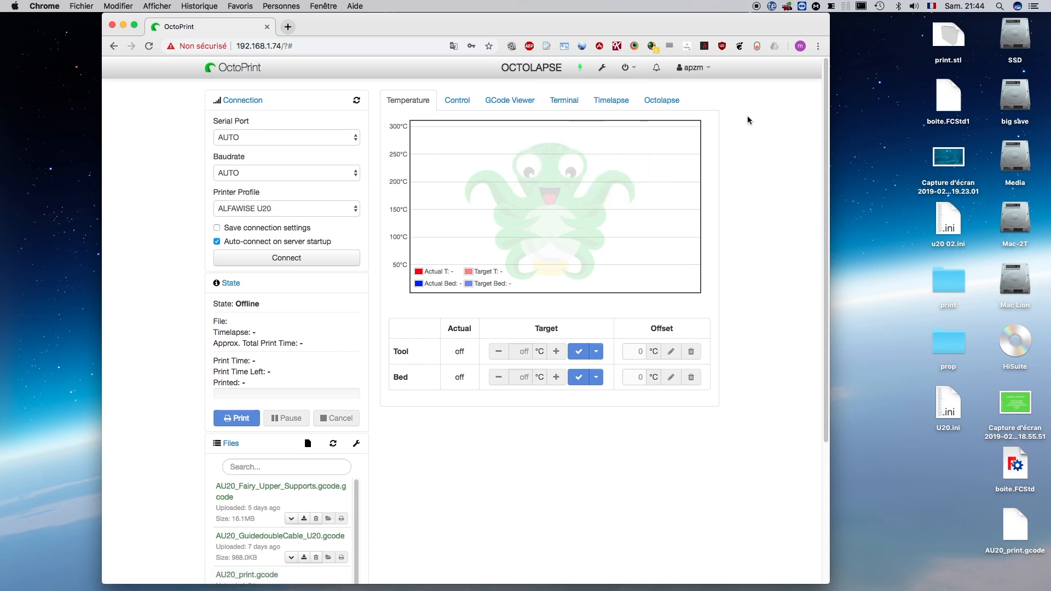